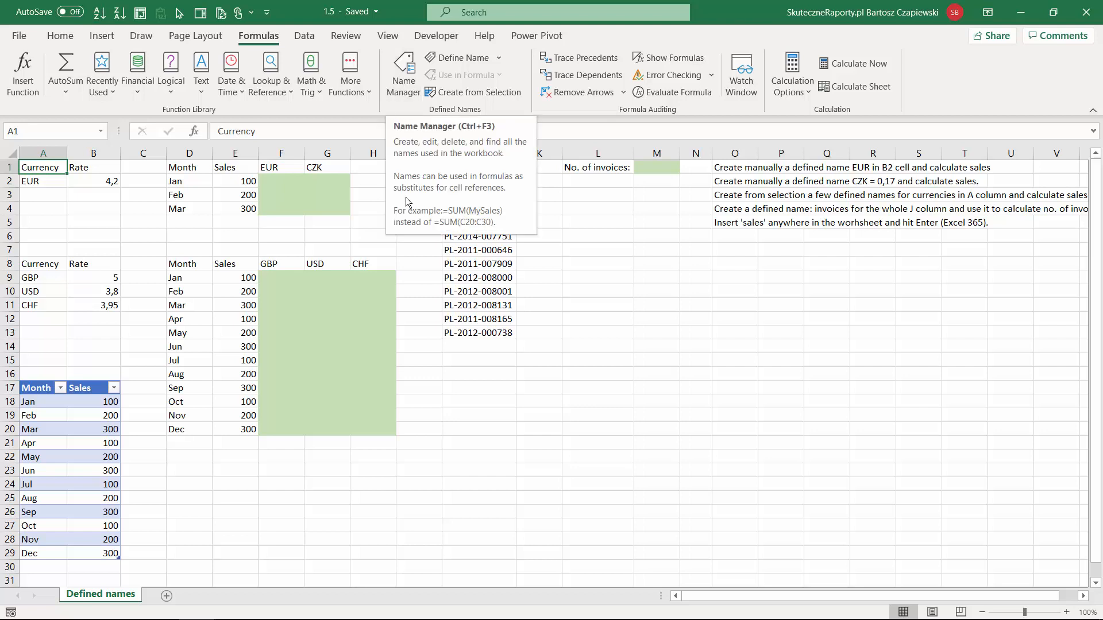
# Step: Check the workbook's existing defined names, and assign the name EUR to the rate in cell B2
pyautogui.hotkey('ctrl', 'F3')
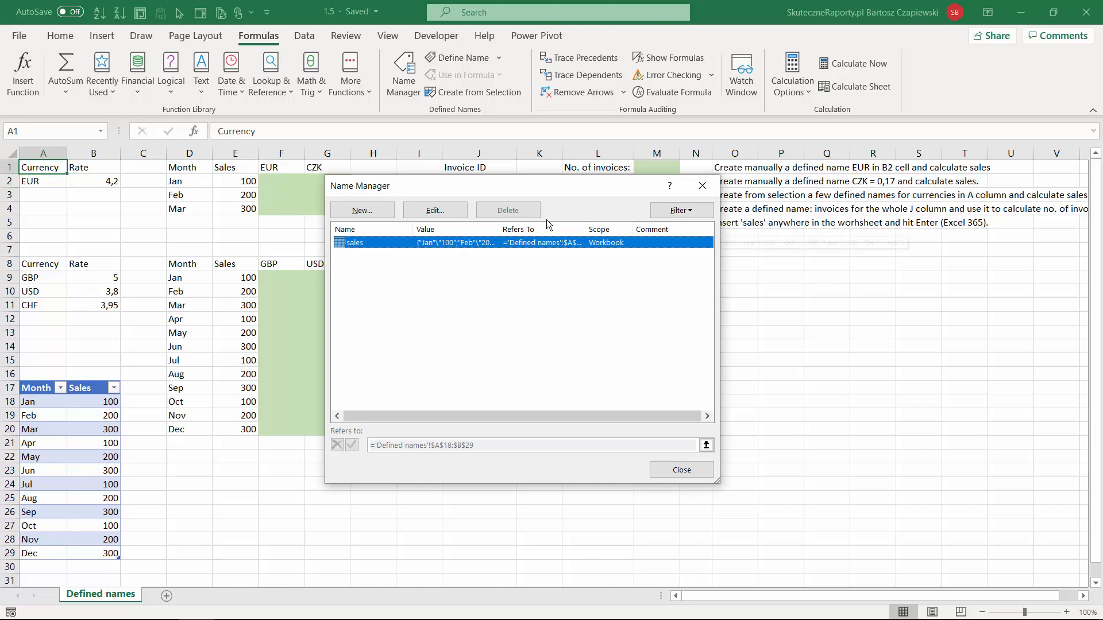
pyautogui.click(699, 187)
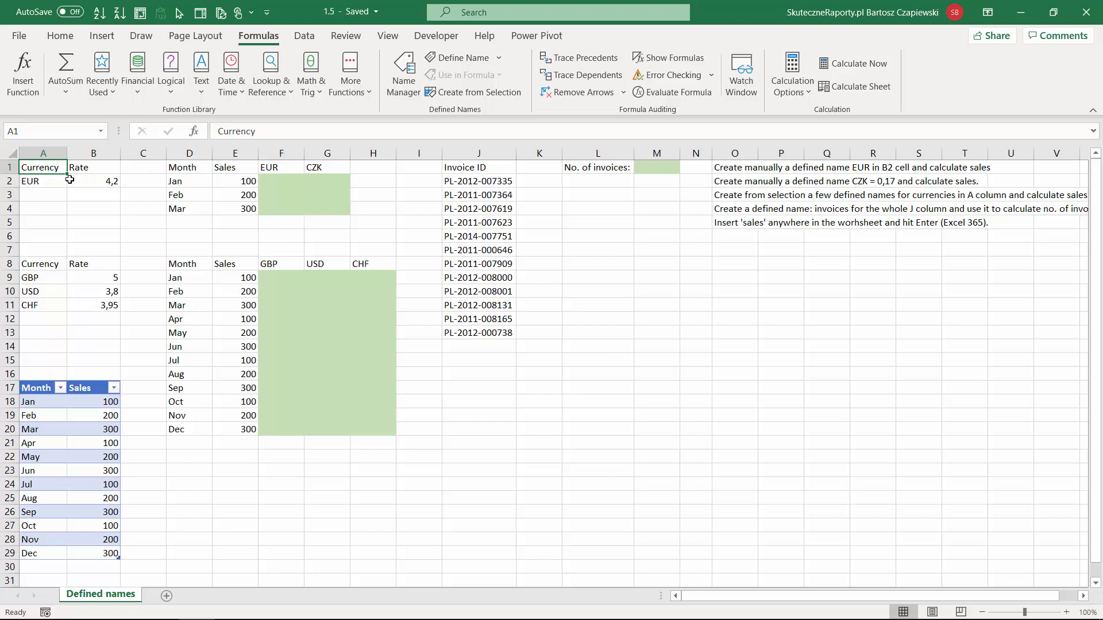
pyautogui.click(99, 180)
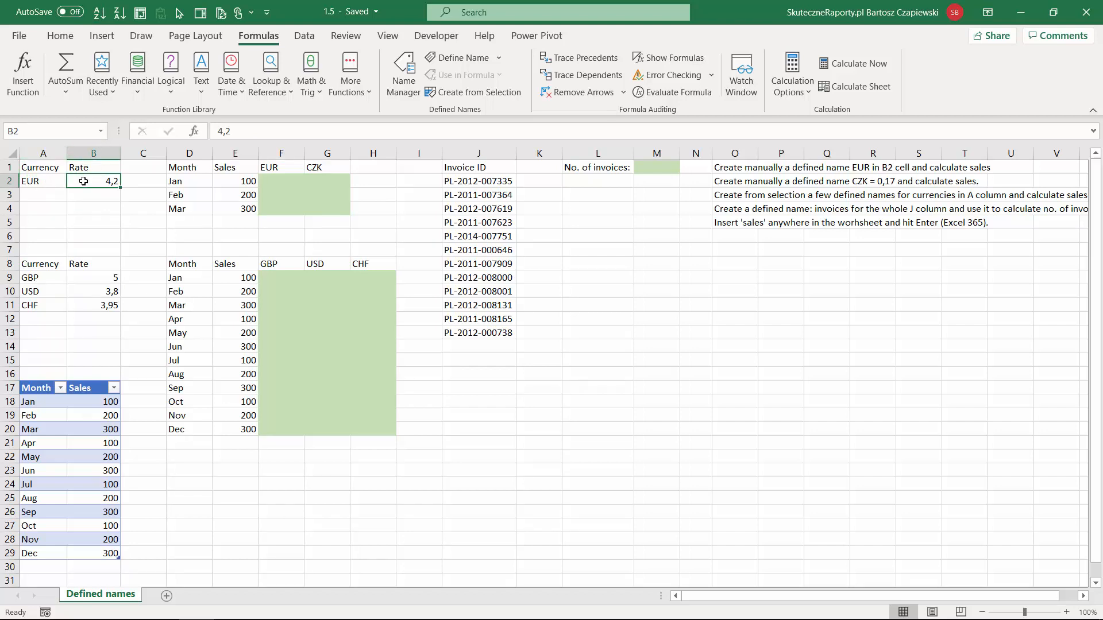
pyautogui.click(46, 132)
pyautogui.write('EUR')
pyautogui.press('Return')
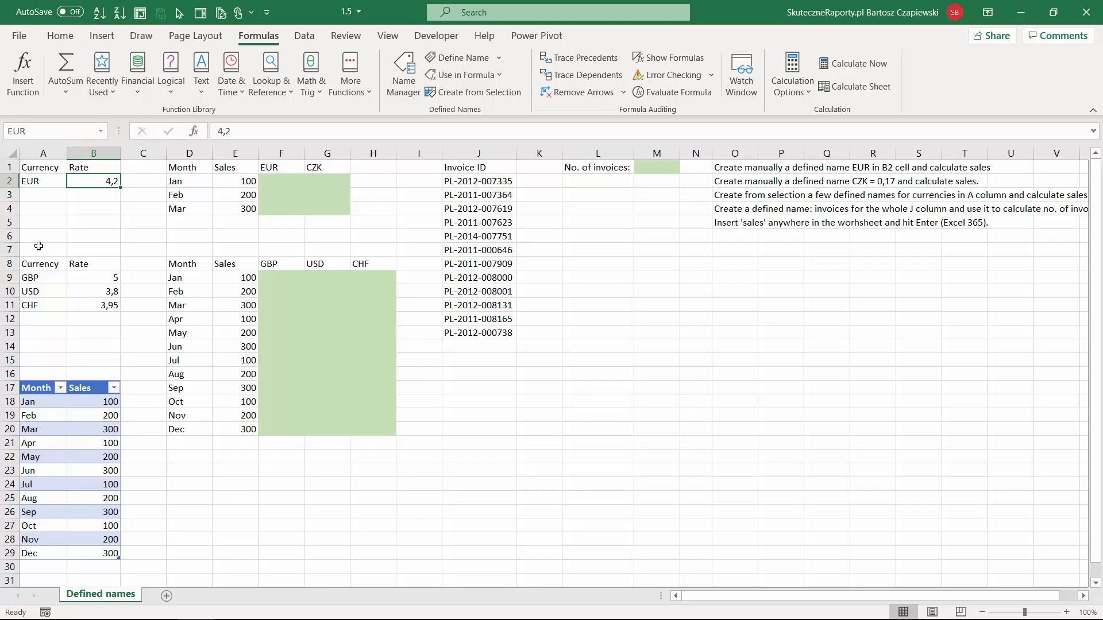
# Step: Calculate the EUR sales with the formula =E2/EUR in F2 and fill it down to F4
pyautogui.click(282, 180)
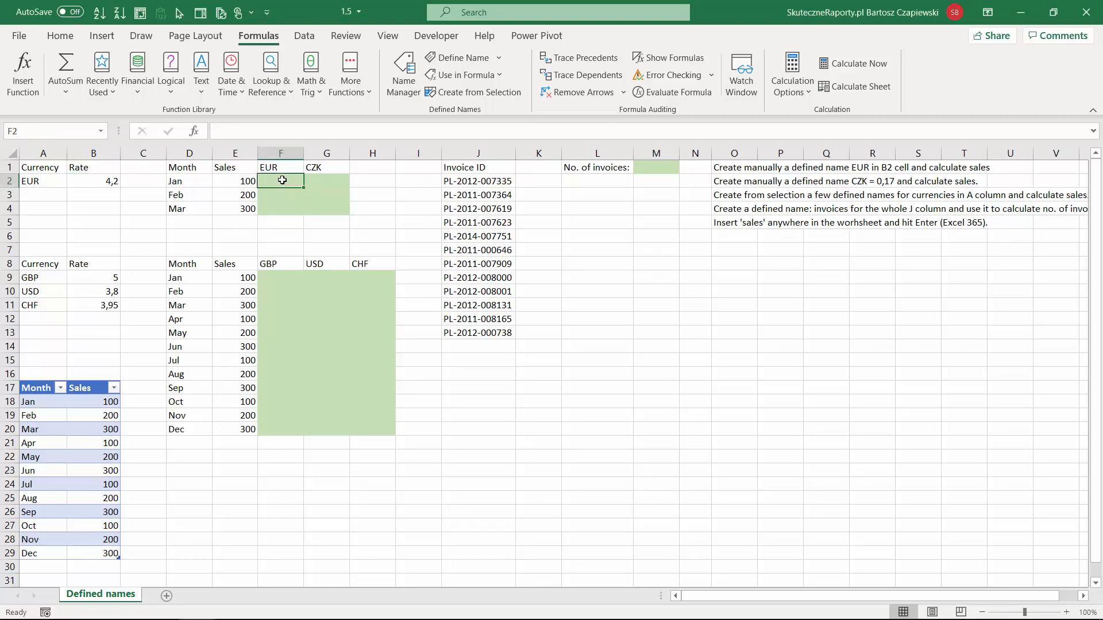
pyautogui.write('=')
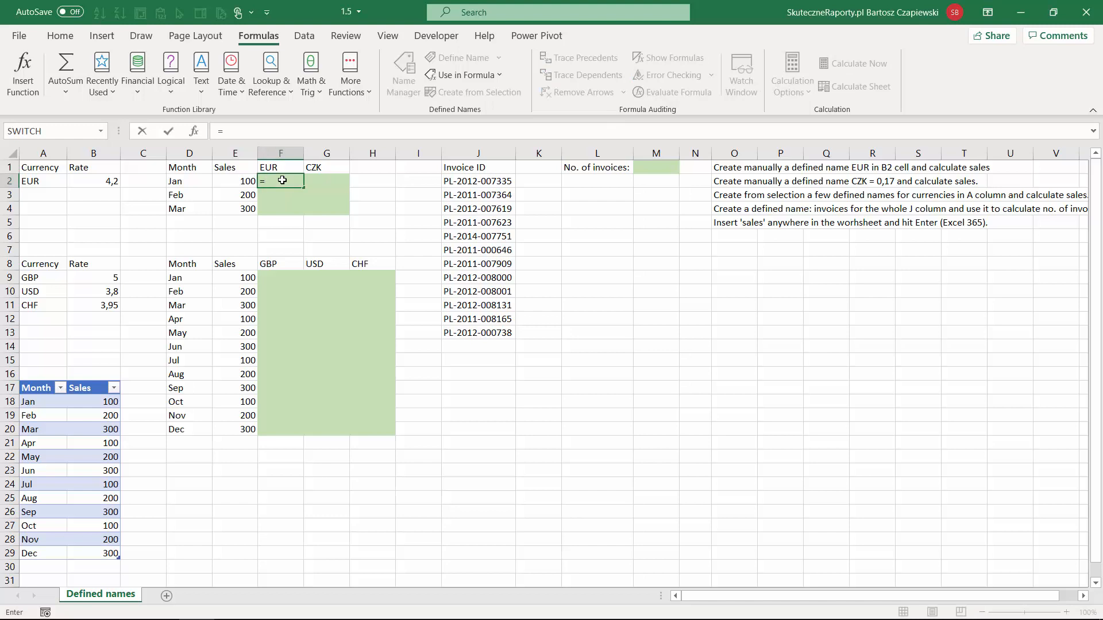
pyautogui.click(239, 182)
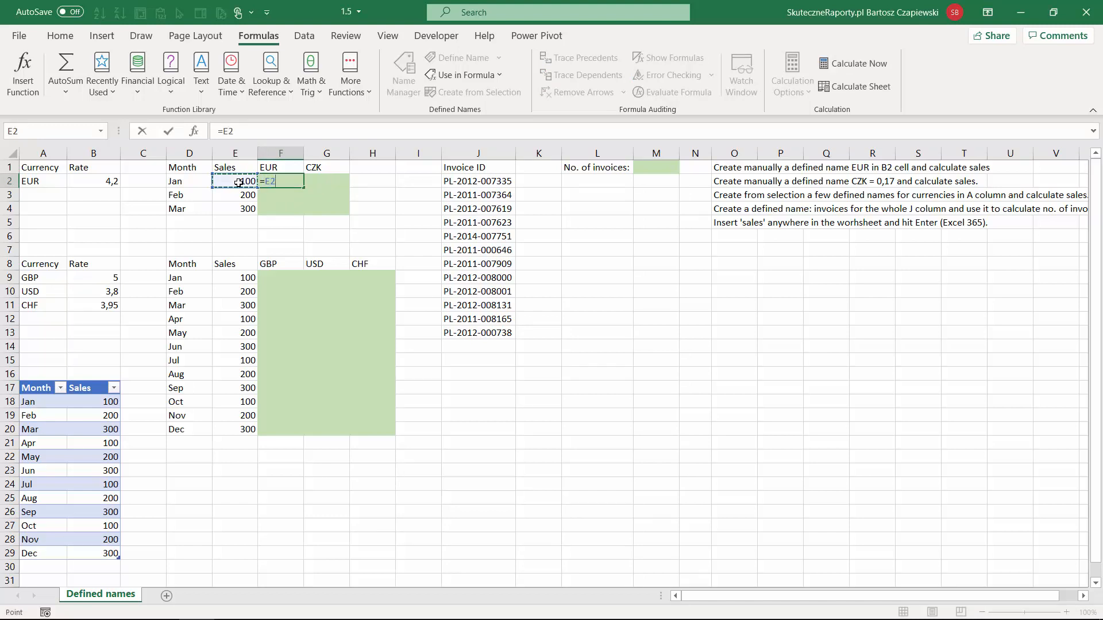
pyautogui.write('/')
pyautogui.click(99, 182)
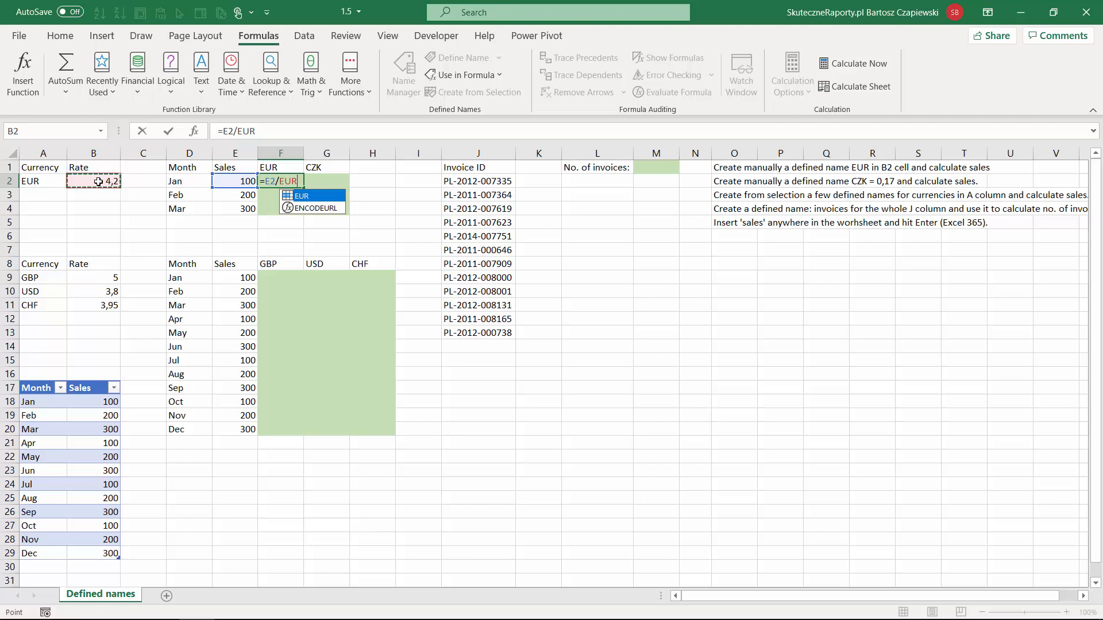
pyautogui.hotkey('ctrl', 'Return')
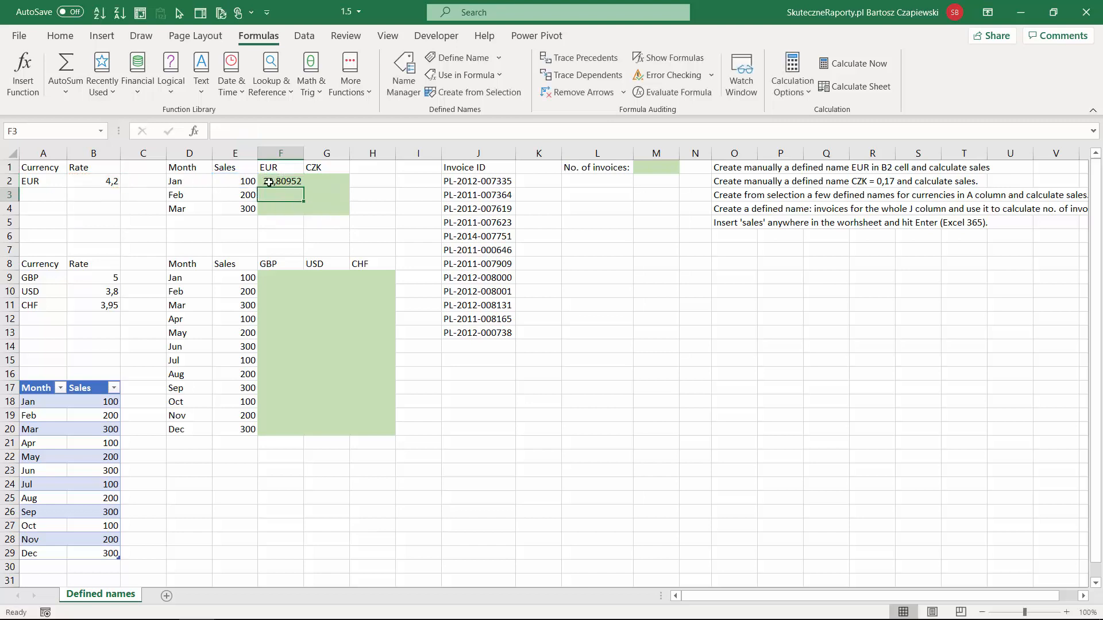
pyautogui.moveTo(304, 188); pyautogui.dragTo(307, 211)
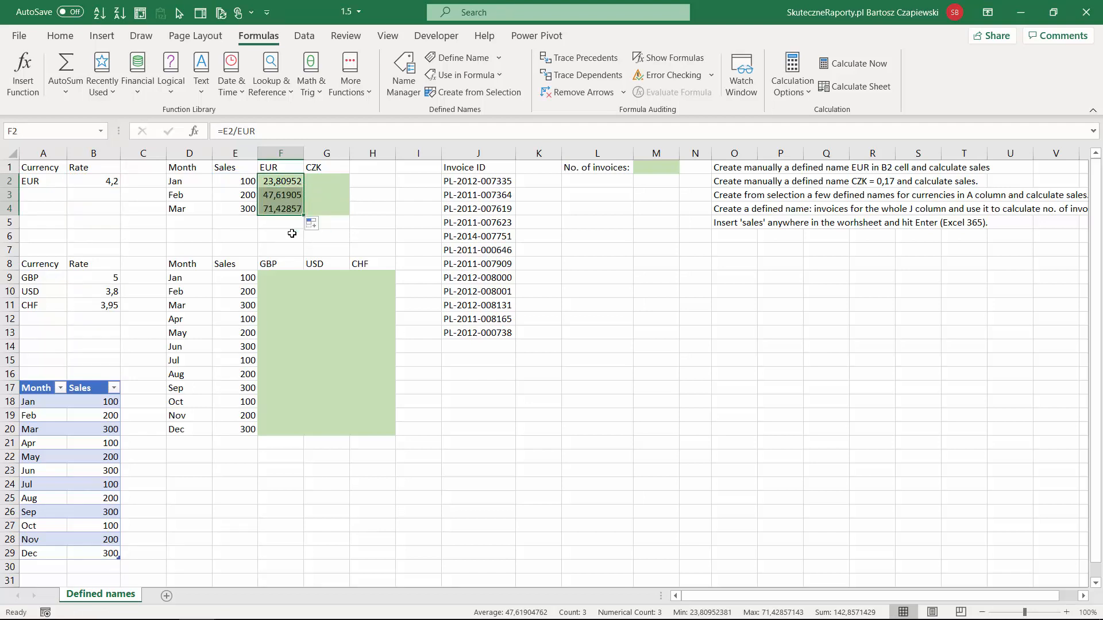
# Step: Try to name cell B3 ab1, and return to B3
pyautogui.click(100, 197)
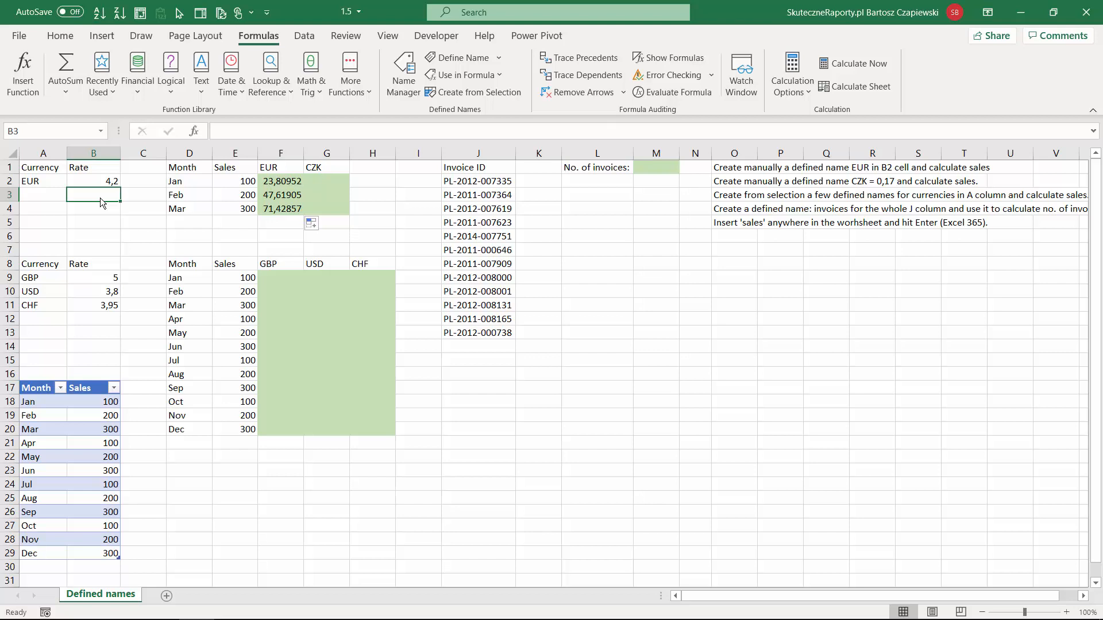
pyautogui.click(45, 134)
pyautogui.write('ab1')
pyautogui.press('Return')
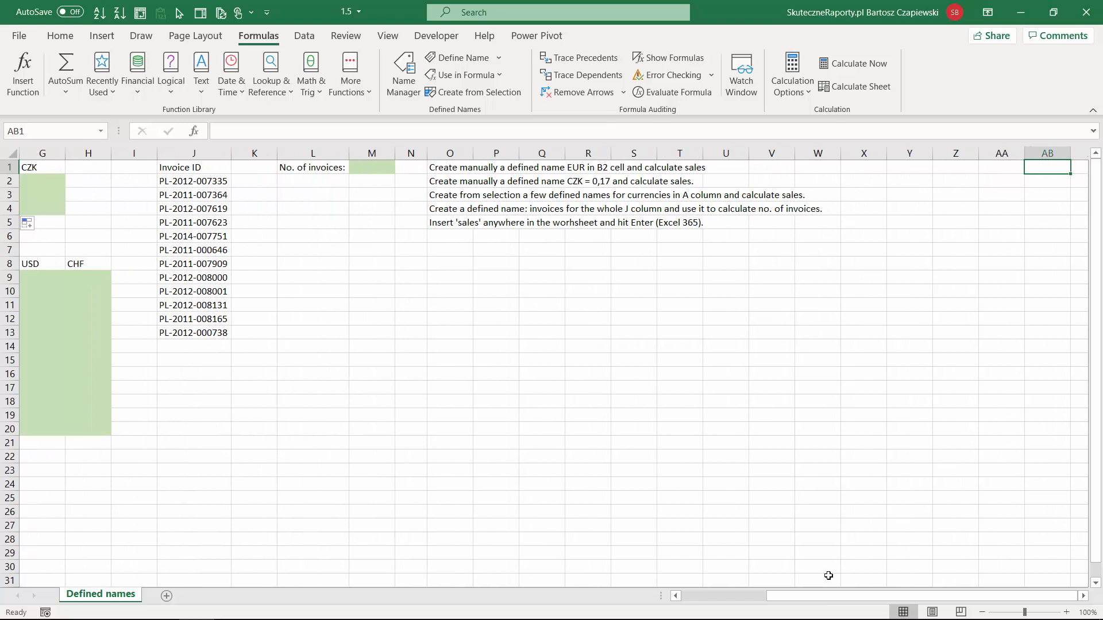
pyautogui.moveTo(827, 595); pyautogui.dragTo(743, 596)
pyautogui.click(96, 195)
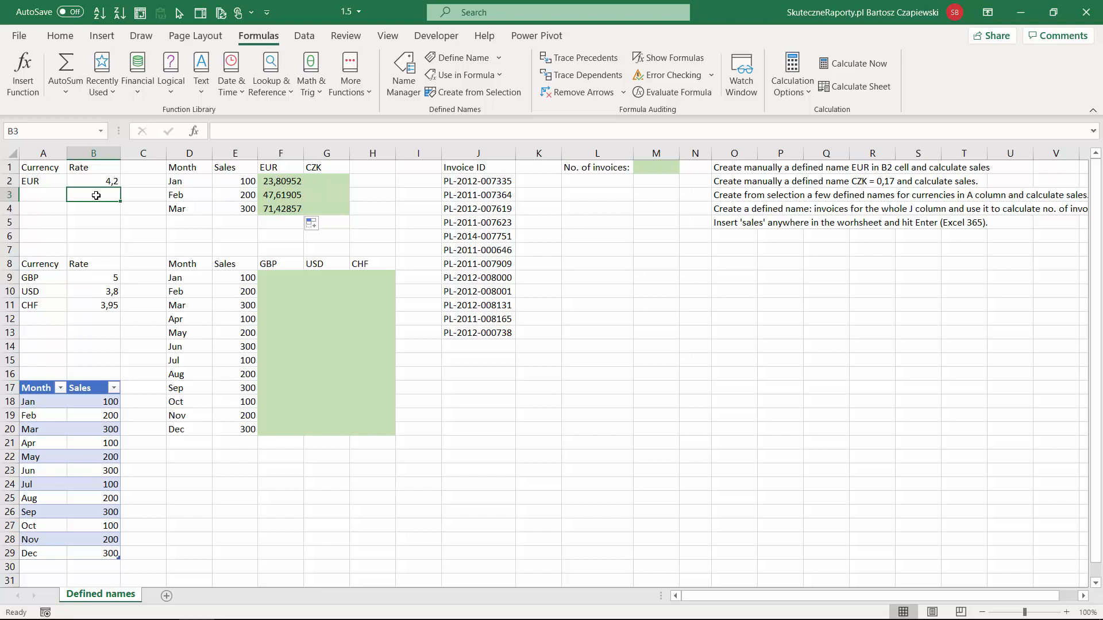
# Step: Create a workbook-scoped defined name CZK that refers to the constant =0,17
pyautogui.click(275, 182)
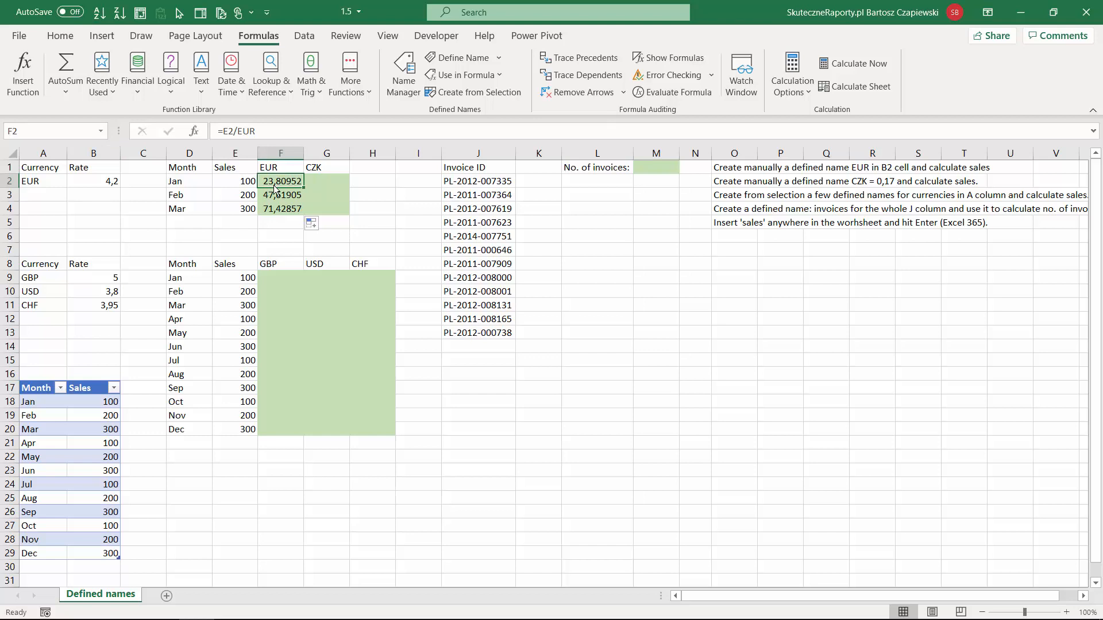
pyautogui.click(98, 181)
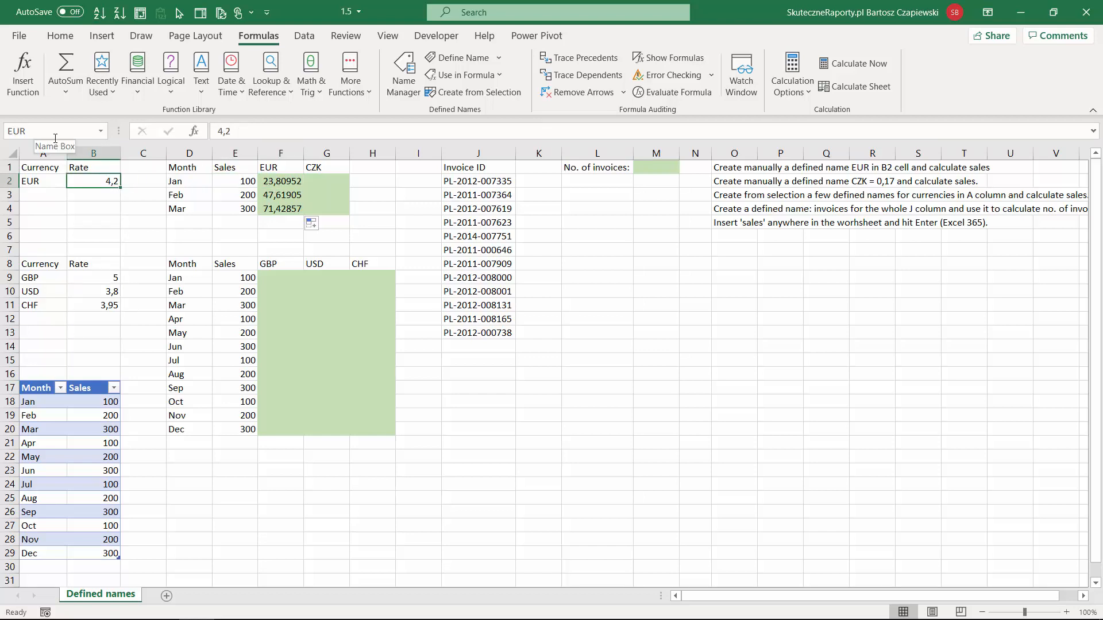
pyautogui.click(404, 72)
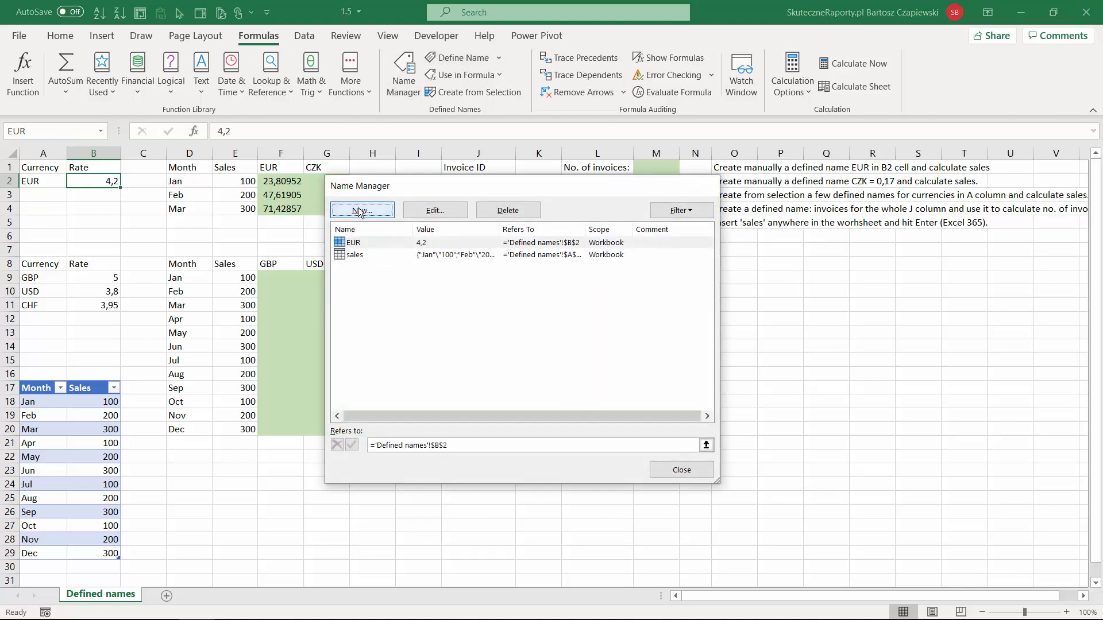
pyautogui.click(359, 210)
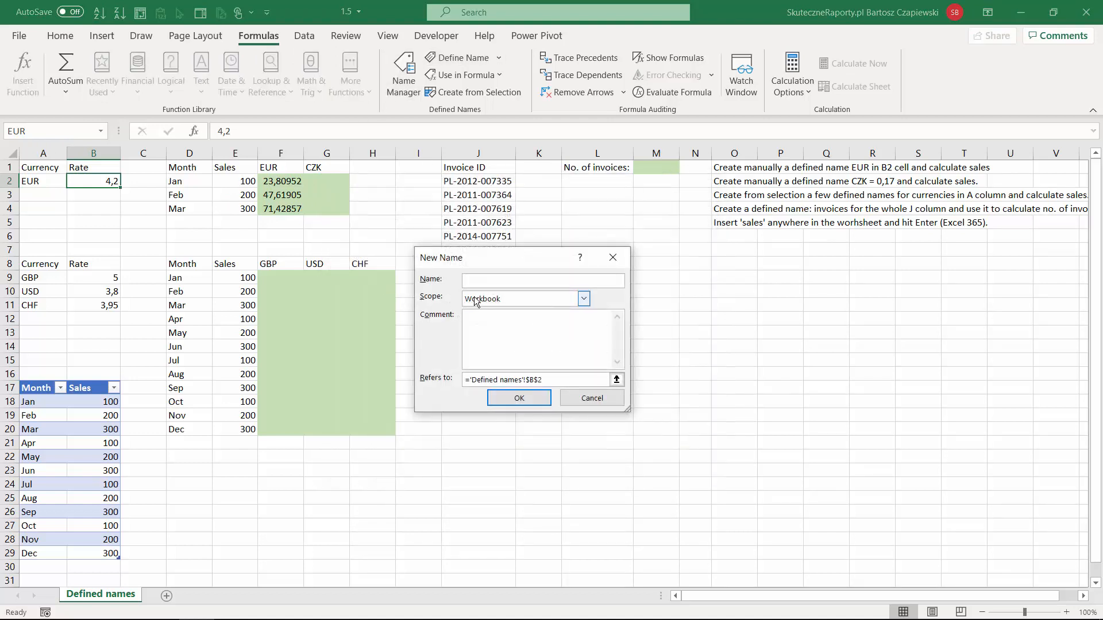
pyautogui.write('CZK')
pyautogui.moveTo(550, 381); pyautogui.dragTo(354, 384)
pyautogui.write('=0,17')
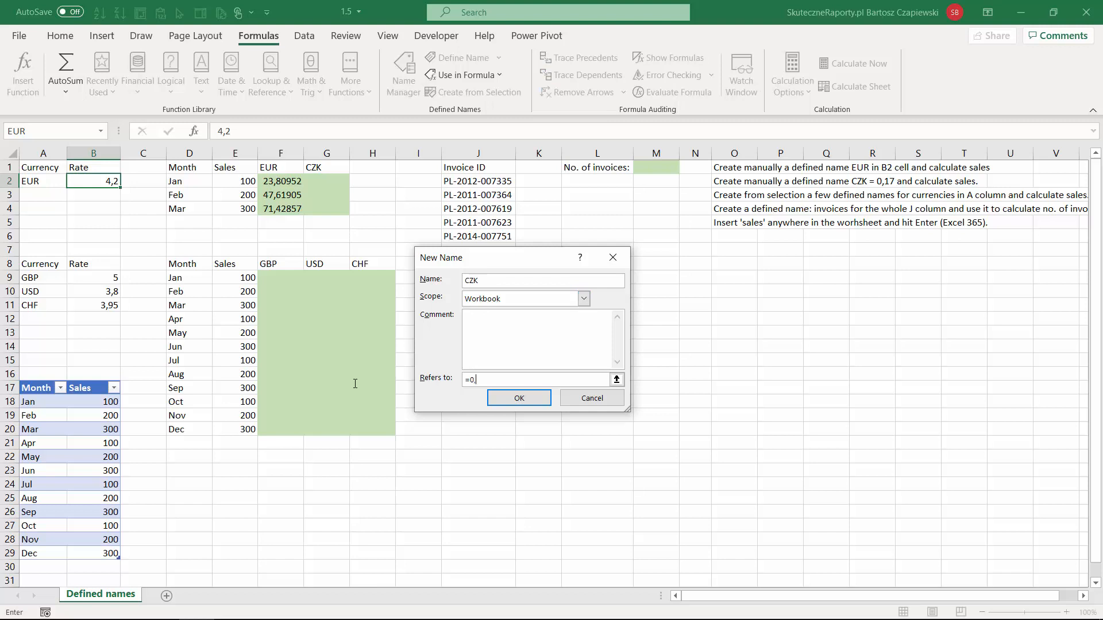
pyautogui.click(518, 398)
# Step: Calculate the CZK sales with the formula =E2/CZK in G2 and fill it down to G4
pyautogui.click(325, 182)
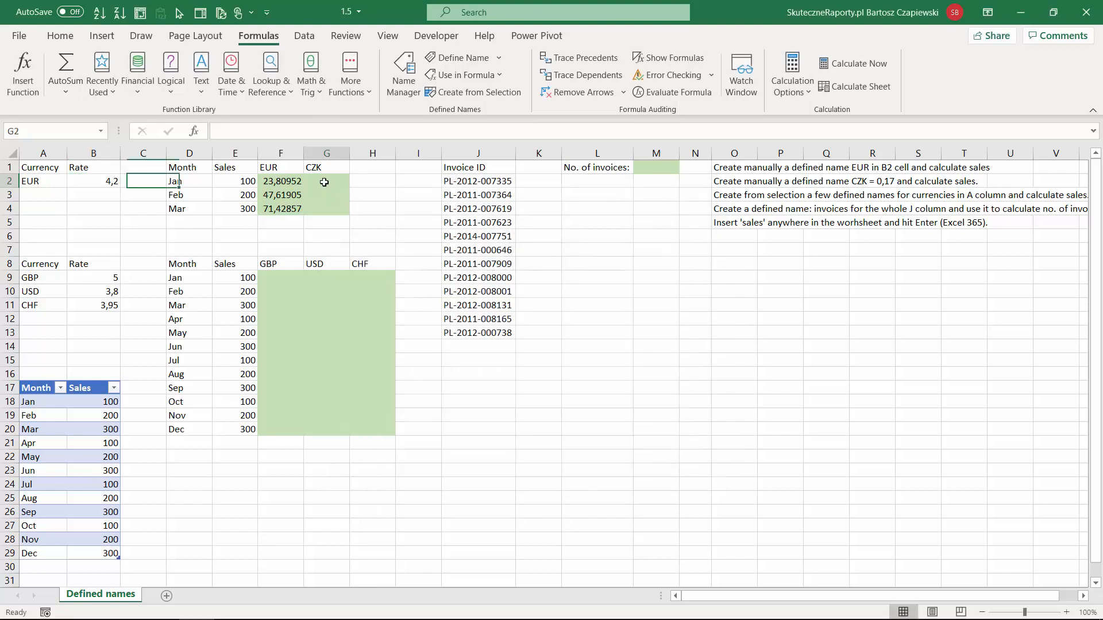
pyautogui.write('=')
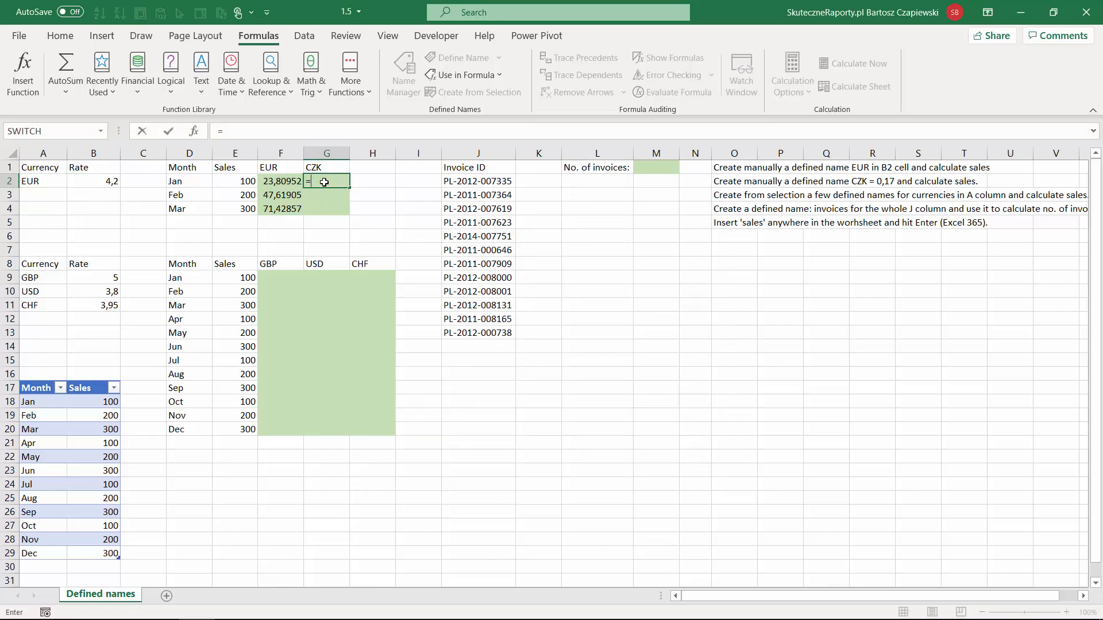
pyautogui.click(239, 181)
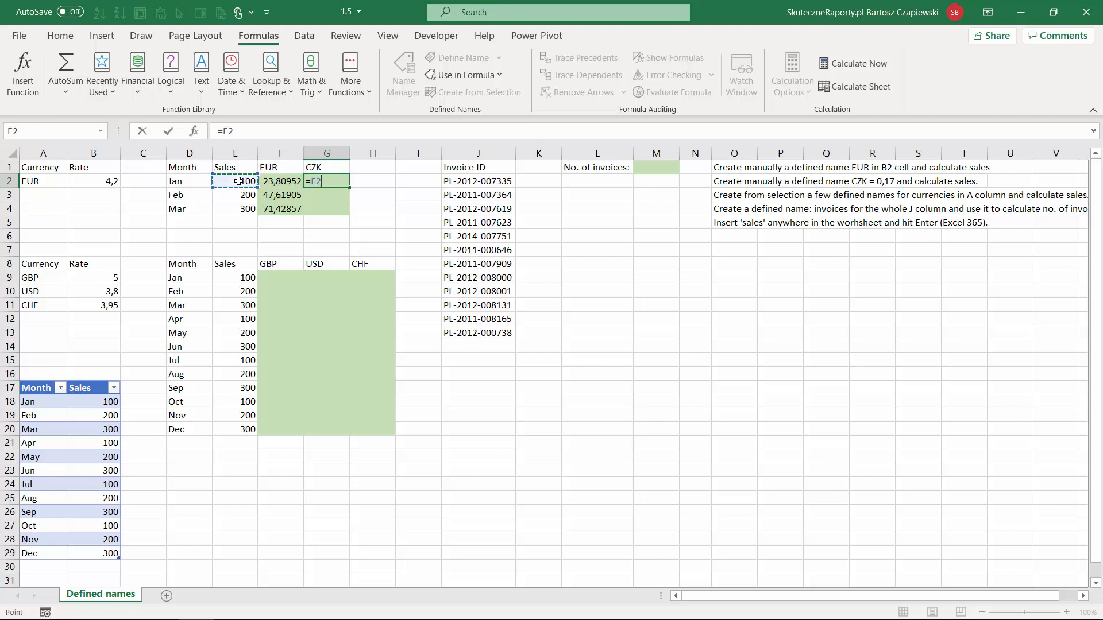
pyautogui.write('/czk')
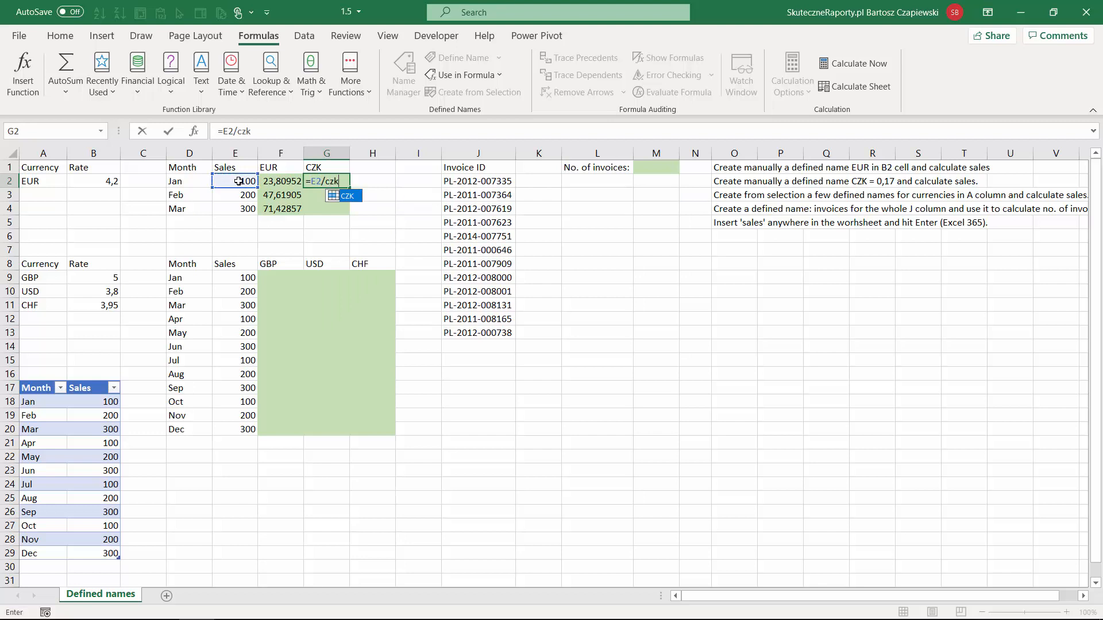
pyautogui.press('Return')
pyautogui.click(327, 181)
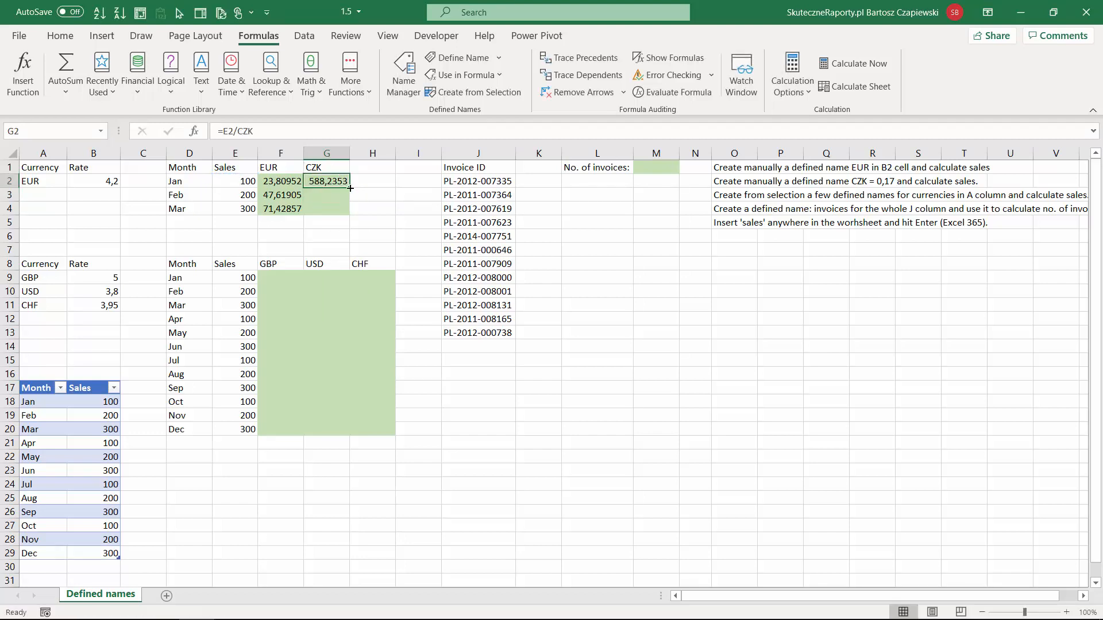
pyautogui.doubleClick(349, 188)
pyautogui.click(368, 180)
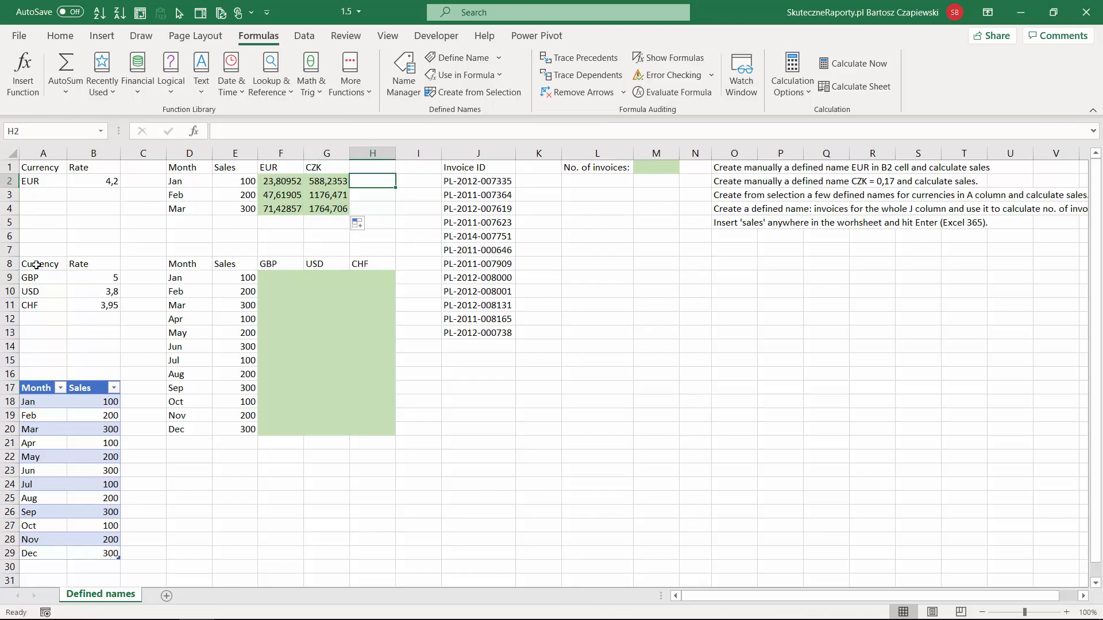
# Step: Create defined names for the rates in A9:B11 from the left column's currency labels, and review them in the name list
pyautogui.moveTo(32, 277); pyautogui.dragTo(107, 303)
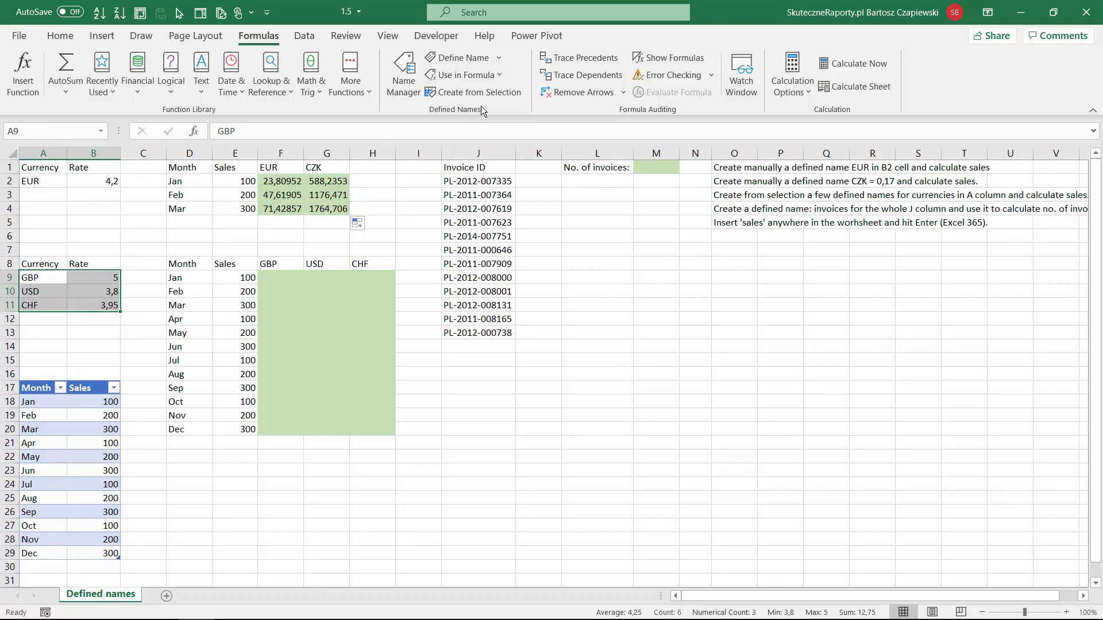
pyautogui.click(495, 94)
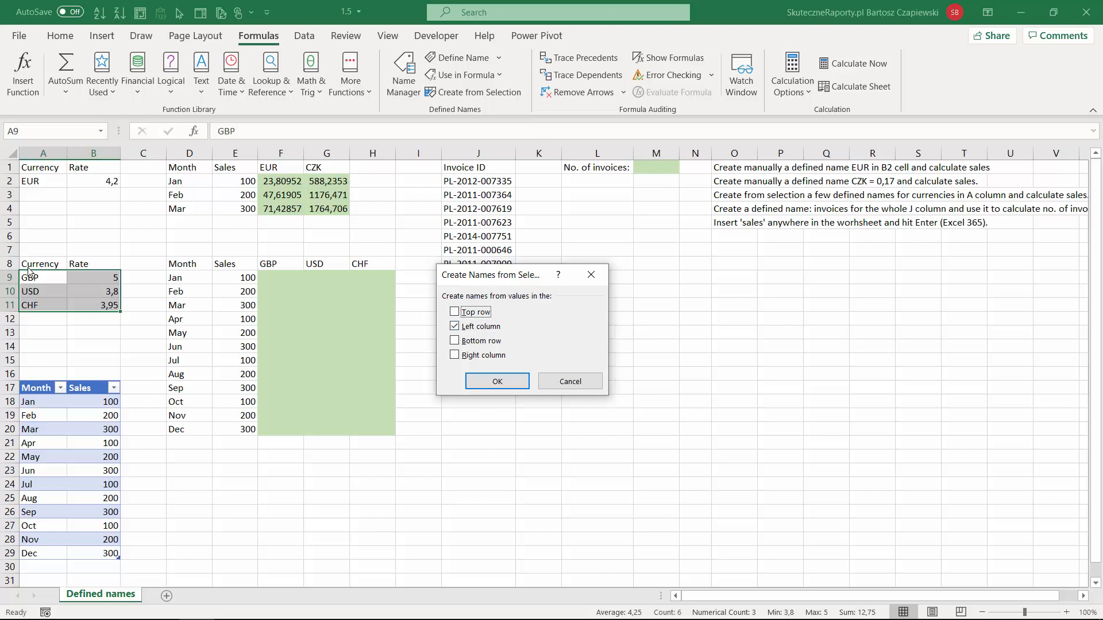
pyautogui.click(486, 381)
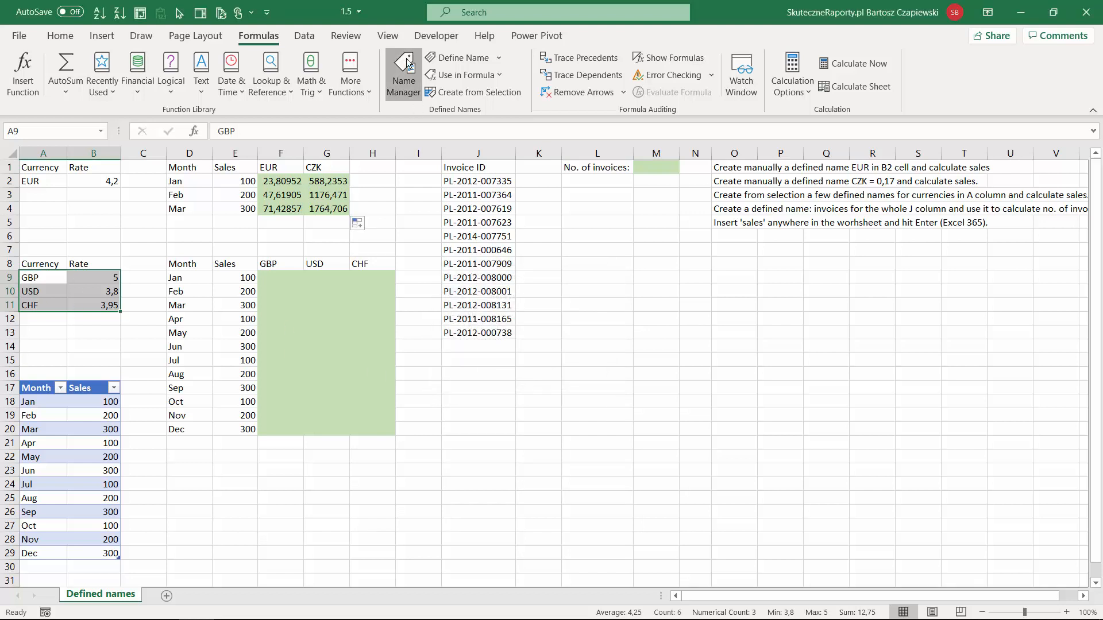
pyautogui.click(419, 82)
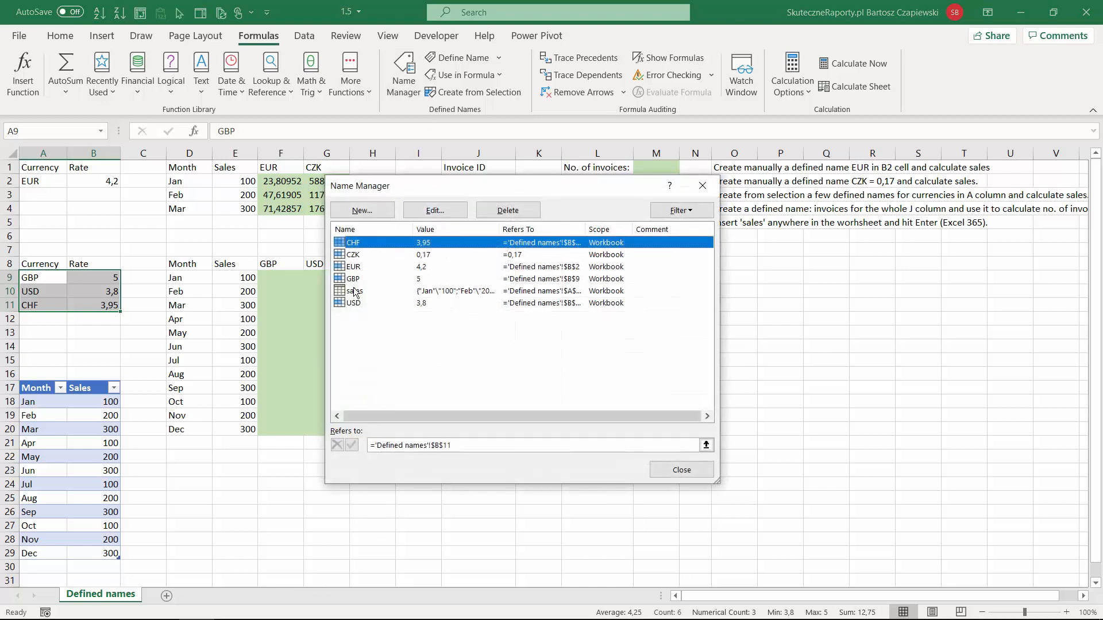
pyautogui.click(703, 185)
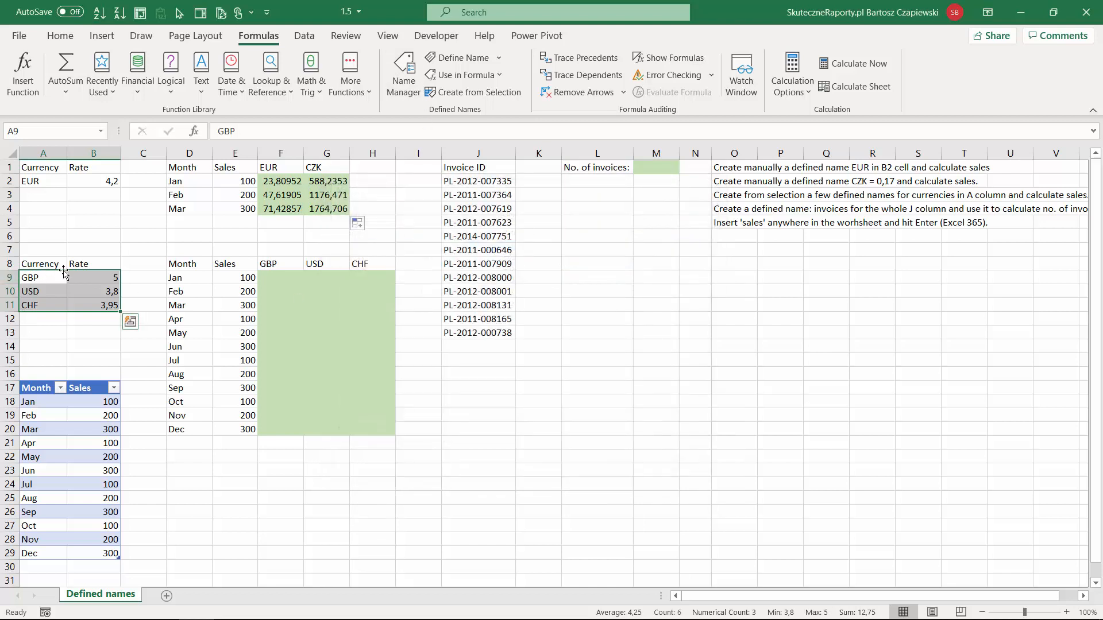
# Step: Calculate January's GBP sales in F9 with the formula =E9/GBP
pyautogui.click(276, 276)
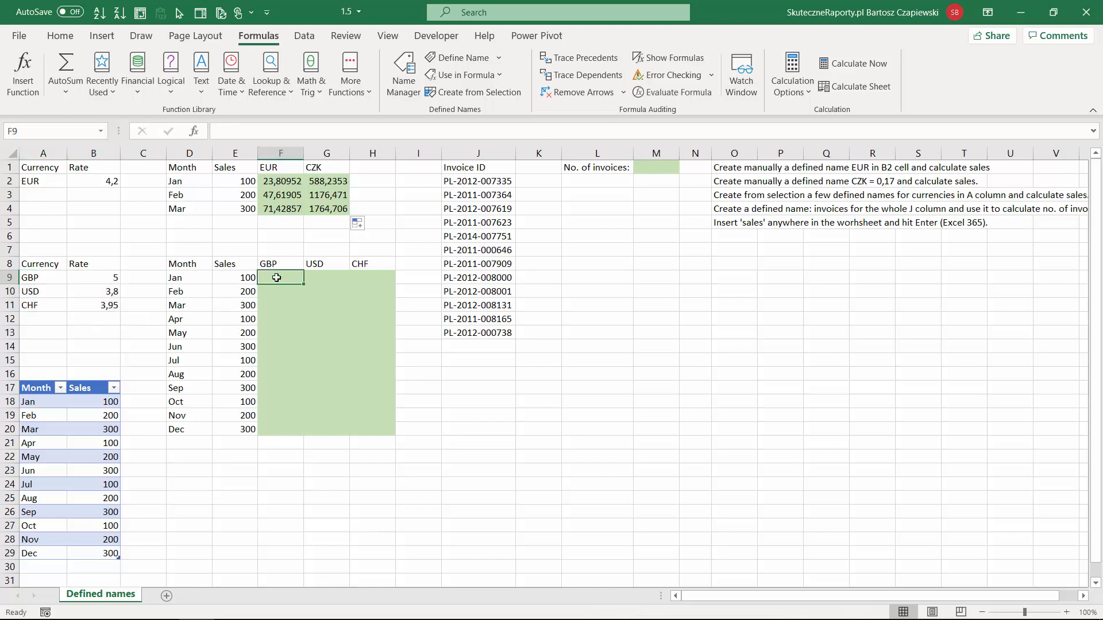
pyautogui.write('=')
pyautogui.press('Left')
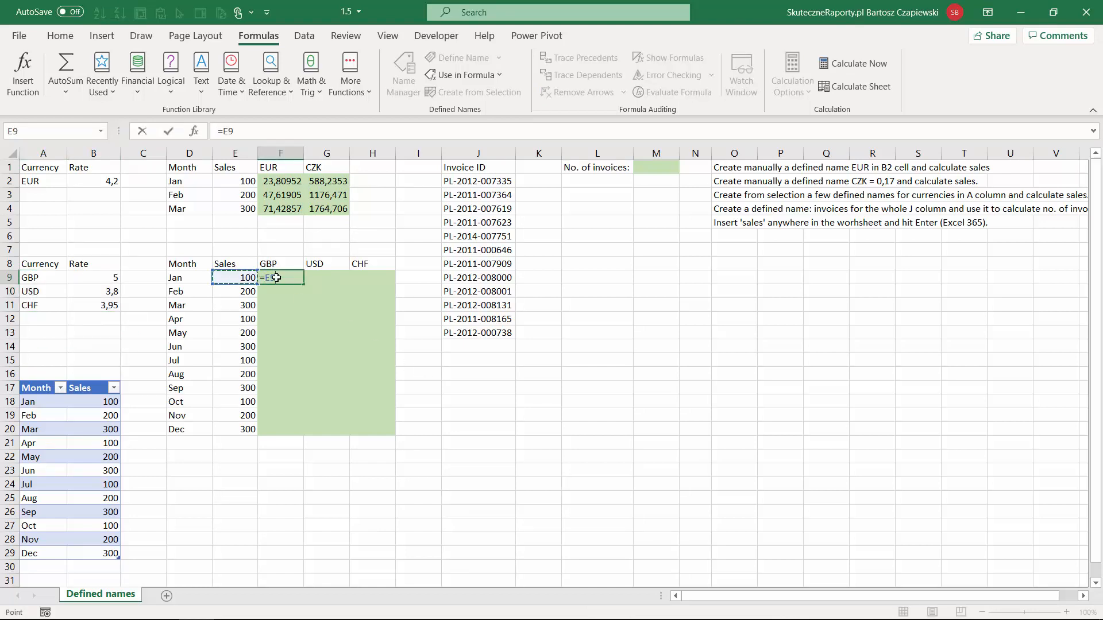
pyautogui.write('/gbp')
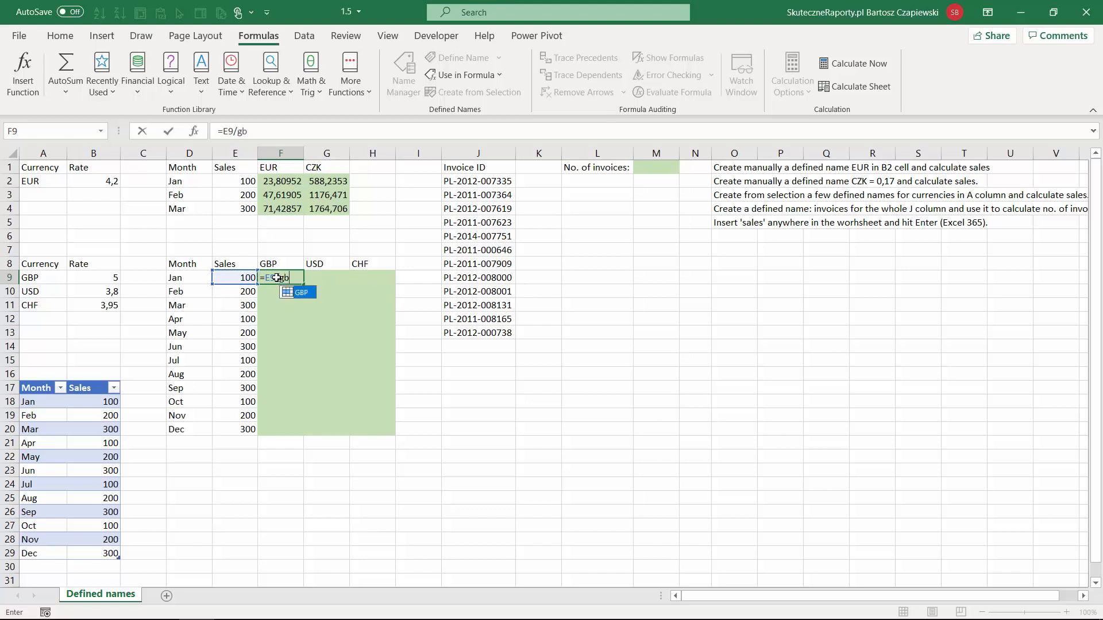
pyautogui.press('Return')
# Step: Calculate January's USD sales in G9 with the formula =E9/USD
pyautogui.press('Up')
pyautogui.press('Right')
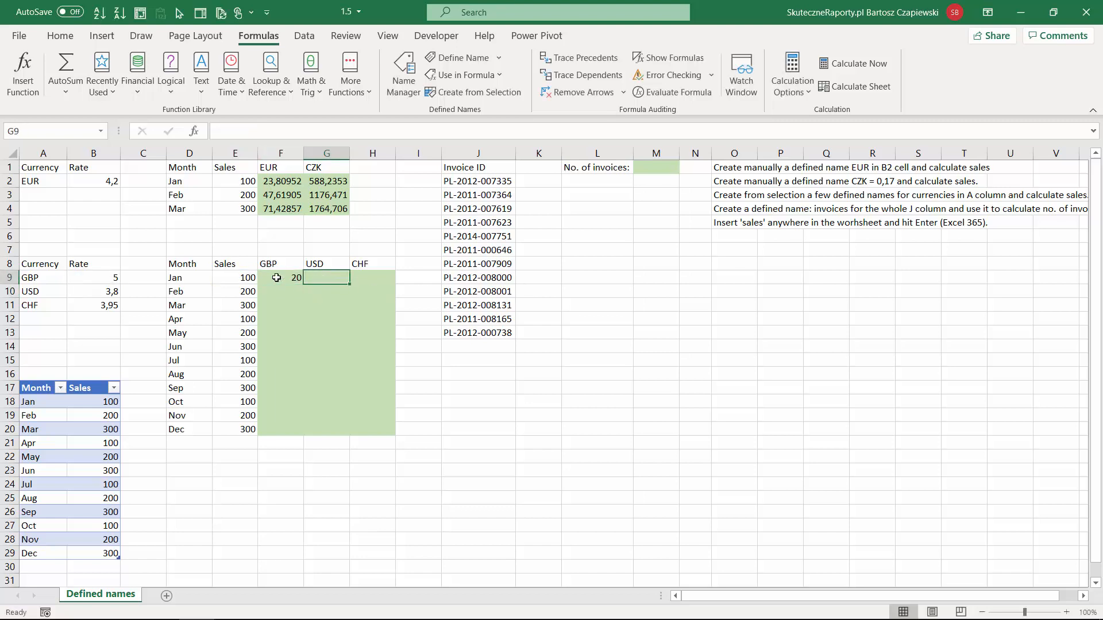
pyautogui.write('=')
pyautogui.click(241, 280)
pyautogui.write('/usd')
pyautogui.press('Tab')
# Step: Calculate January's CHF sales in H9 with the formula =E9/CHF
pyautogui.write('=')
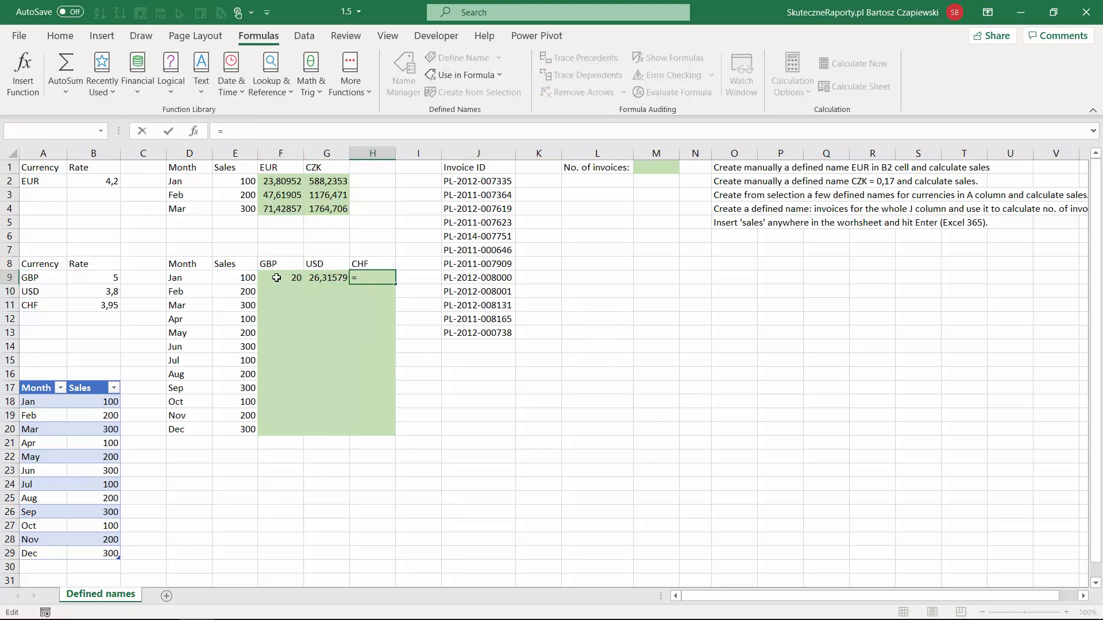
pyautogui.click(241, 279)
pyautogui.write('/chf')
pyautogui.press('Return')
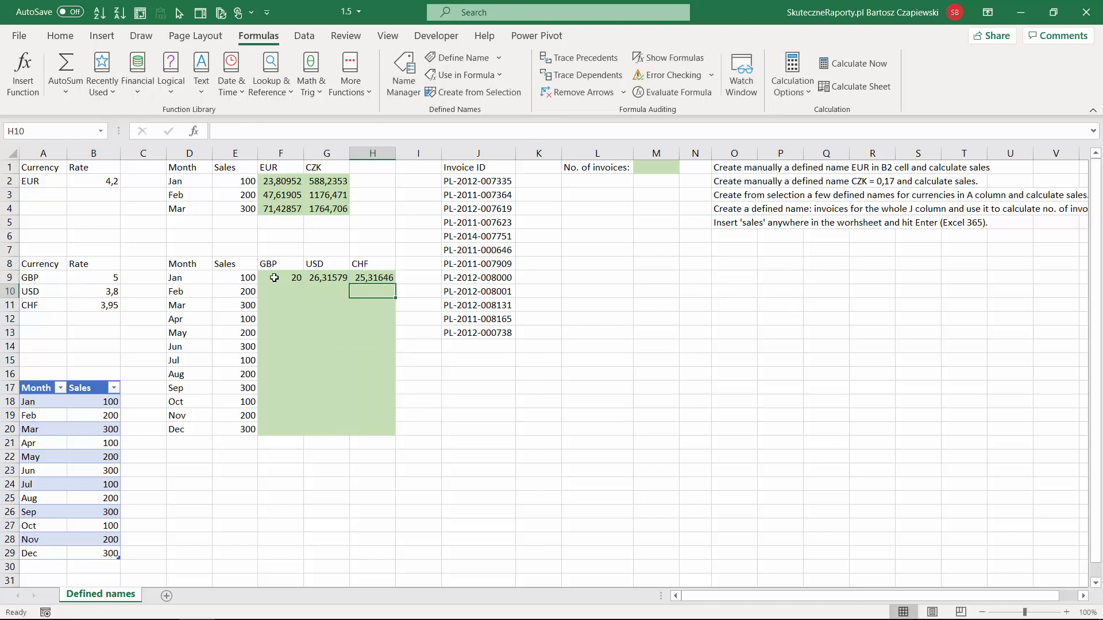
# Step: Fill the GBP, USD and CHF sales formulas in F9:H9 down through December in row 20
pyautogui.moveTo(274, 278); pyautogui.dragTo(382, 279)
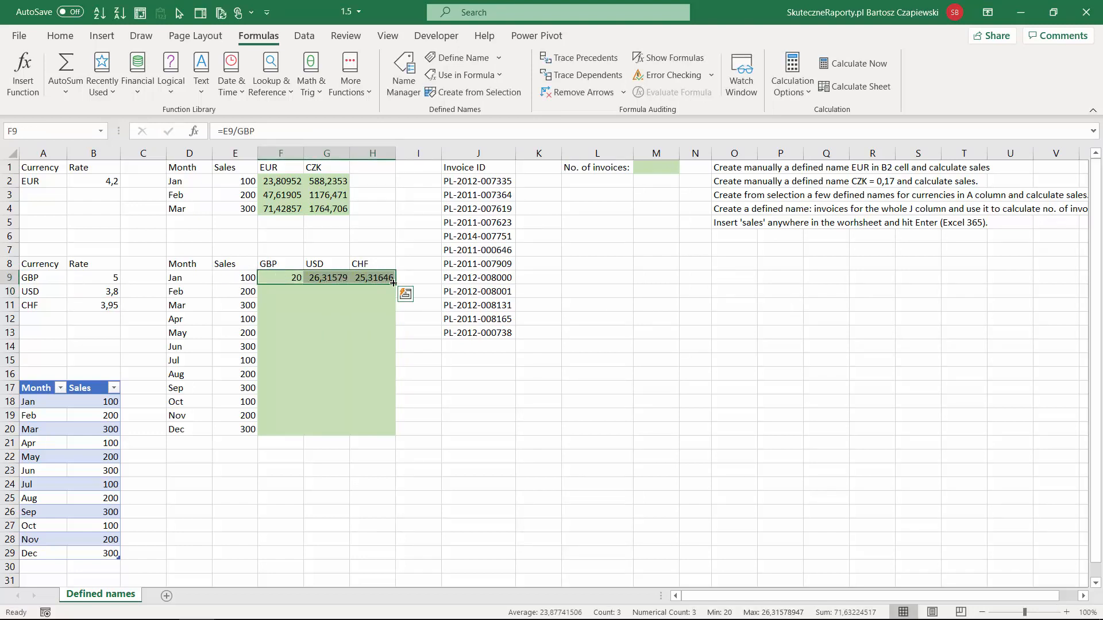
pyautogui.doubleClick(395, 284)
pyautogui.click(284, 279)
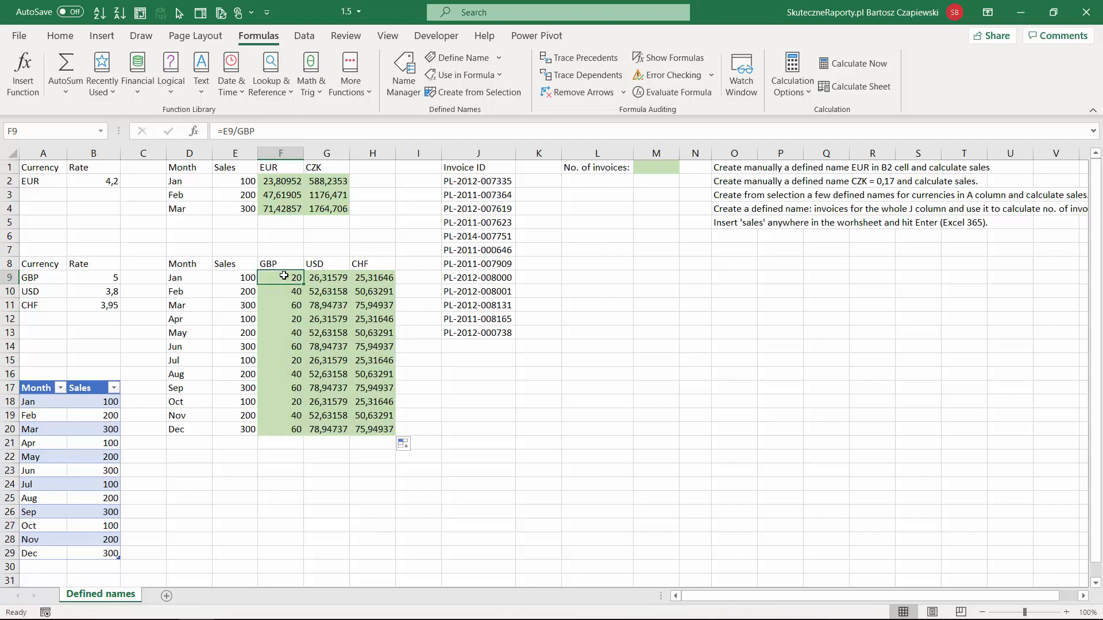
# Step: Create the defined name invoices for the whole Invoice ID column J
pyautogui.click(478, 152)
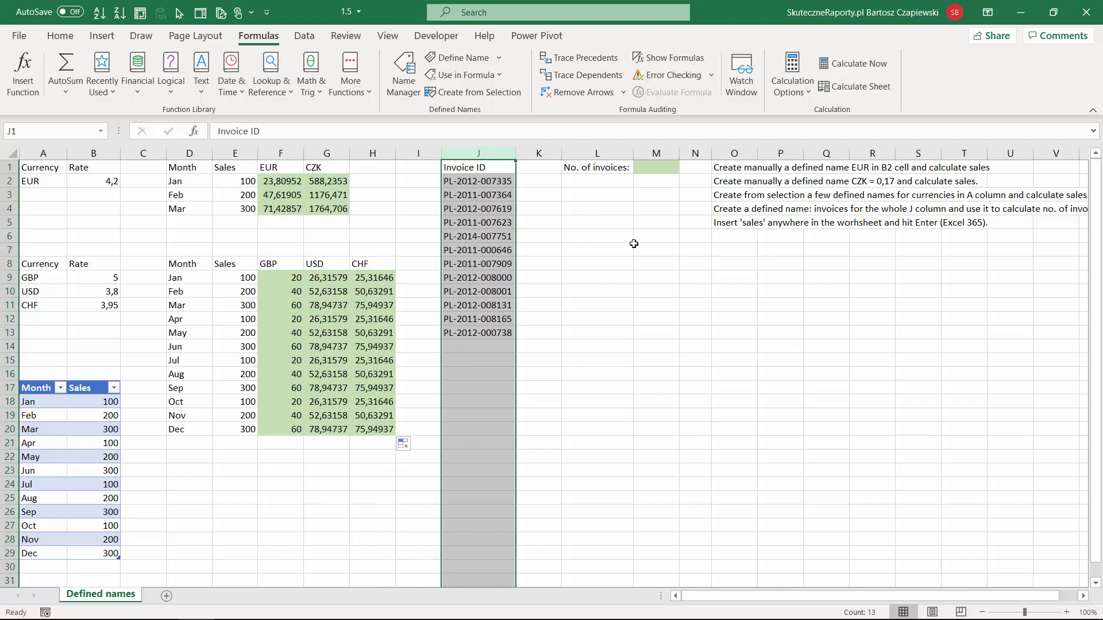
pyautogui.click(42, 132)
pyautogui.write('invoices')
pyautogui.press('Return')
pyautogui.click(618, 256)
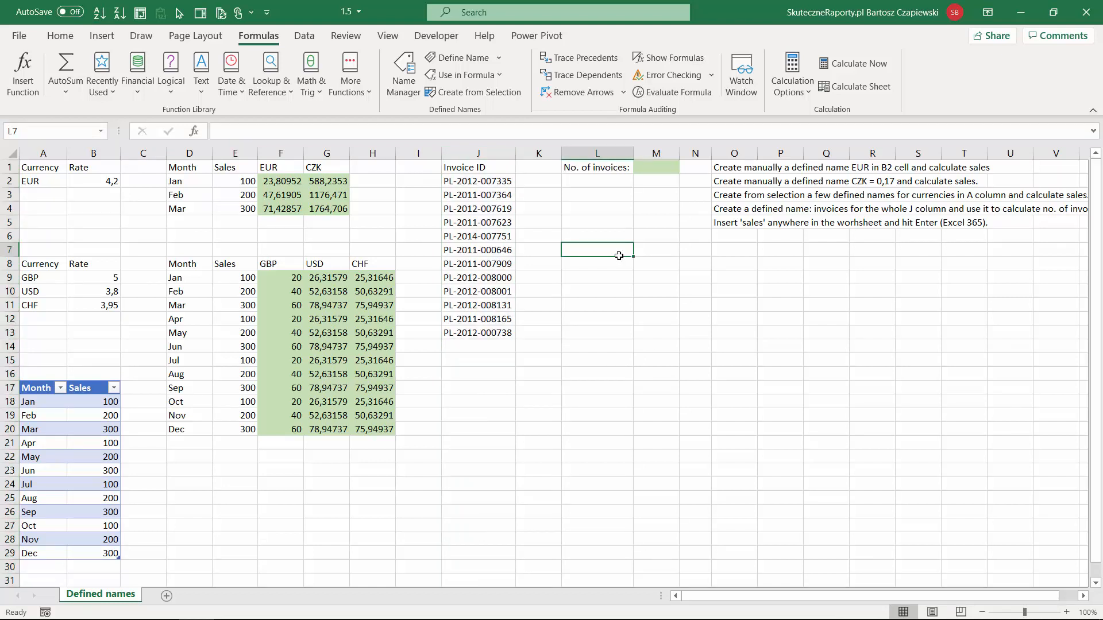
# Step: Go to the defined name invoices to check which range it covers
pyautogui.press('F5')
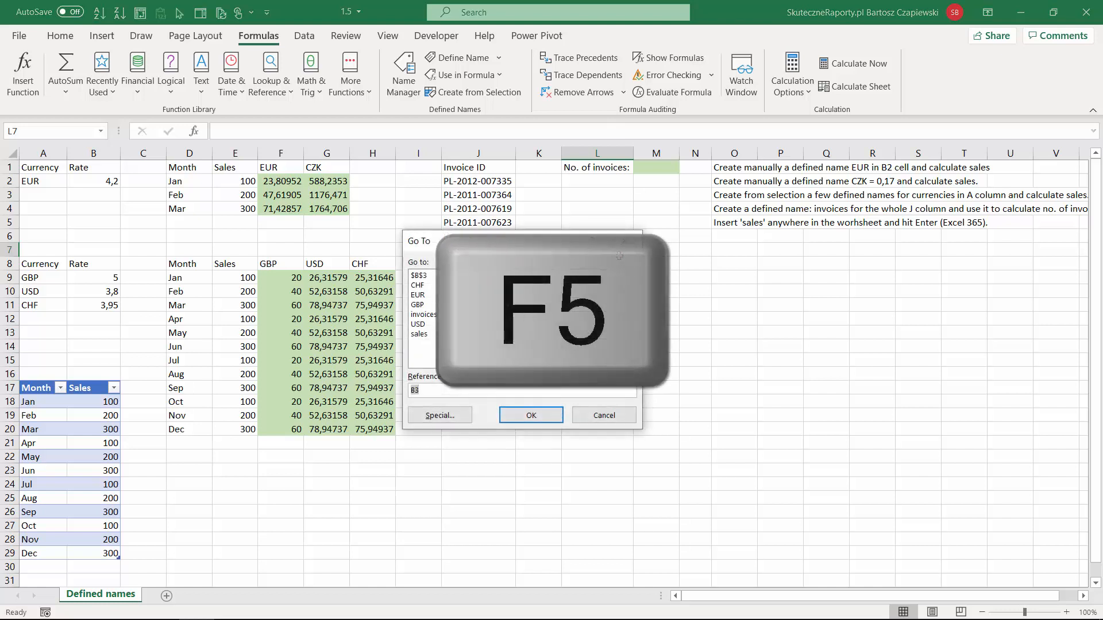
pyautogui.write('invoices')
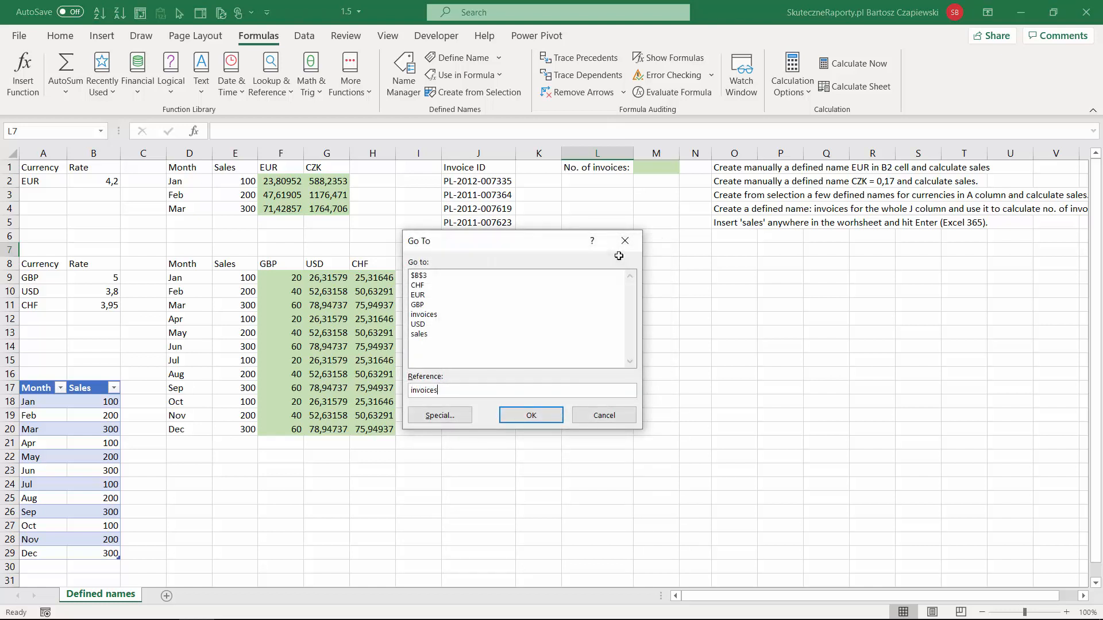
pyautogui.press('Return')
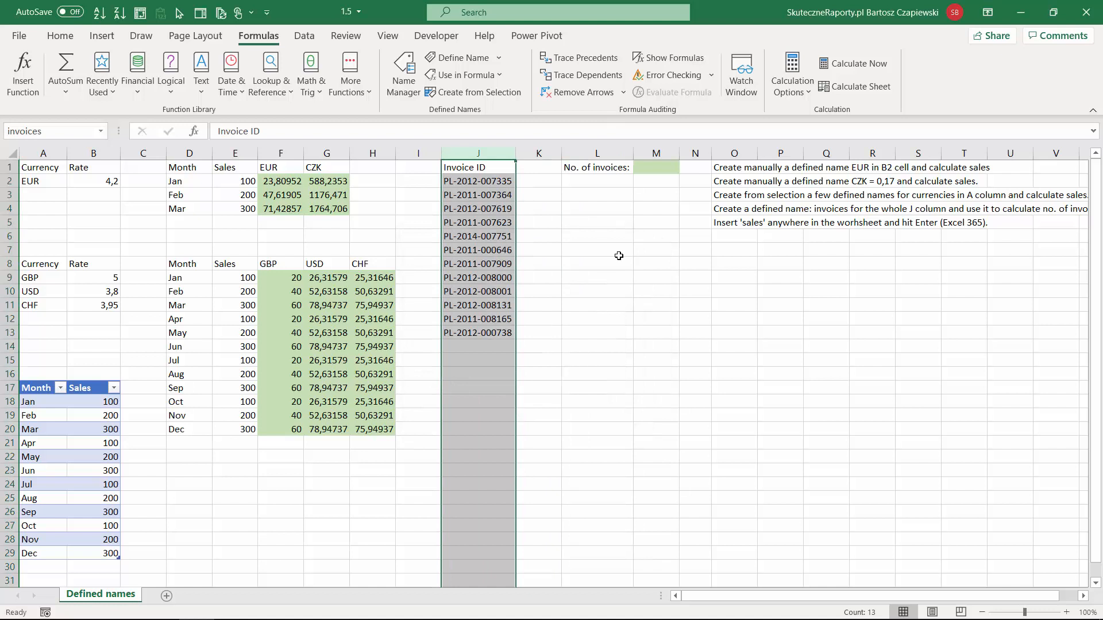
pyautogui.click(723, 248)
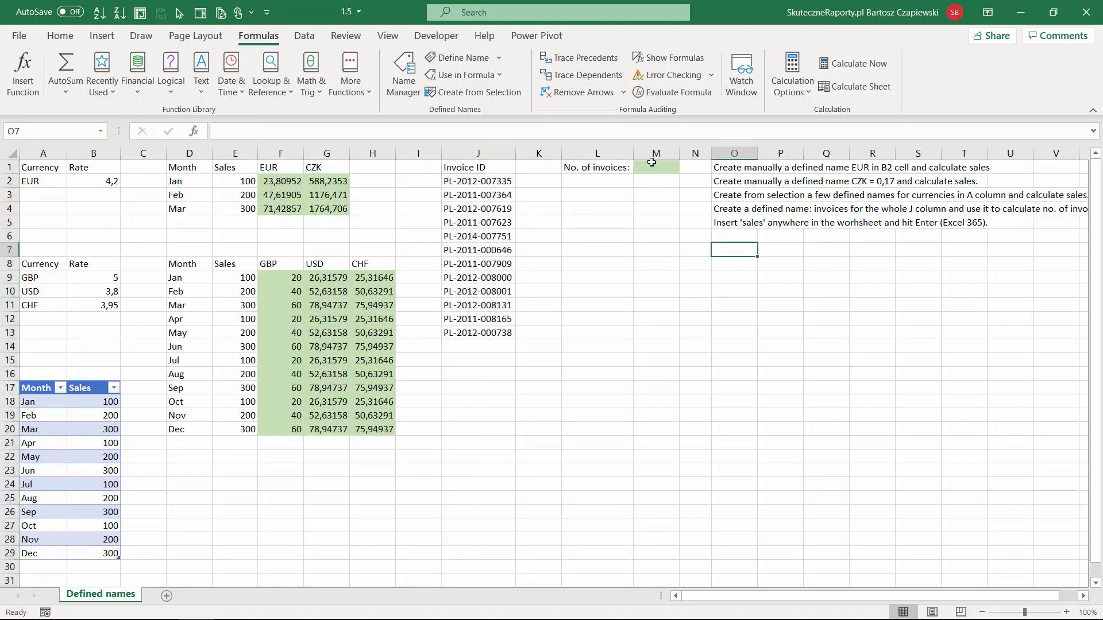
# Step: Calculate the number of invoices in M1 with COUNTA(invoices), subtracting the header cell
pyautogui.click(650, 167)
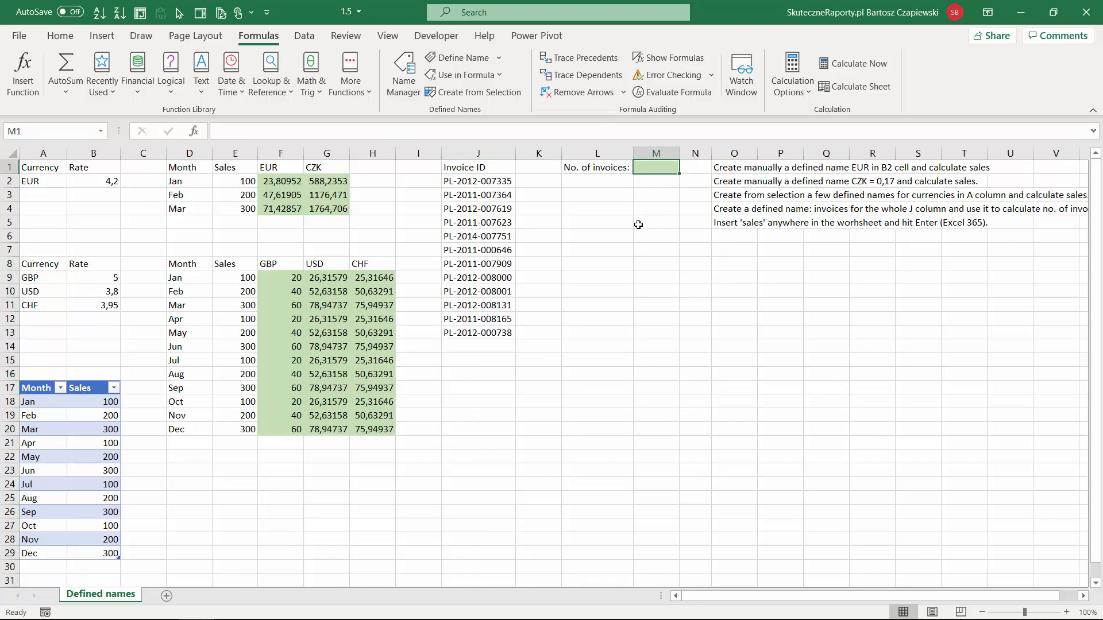
pyautogui.write('=')
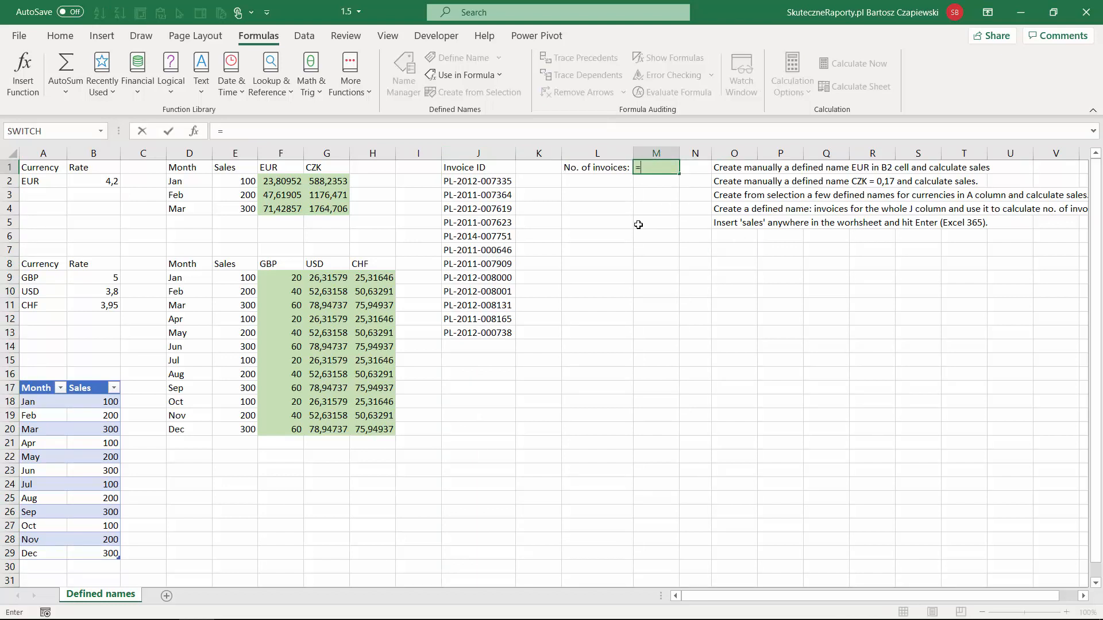
pyautogui.write('COUNTA(')
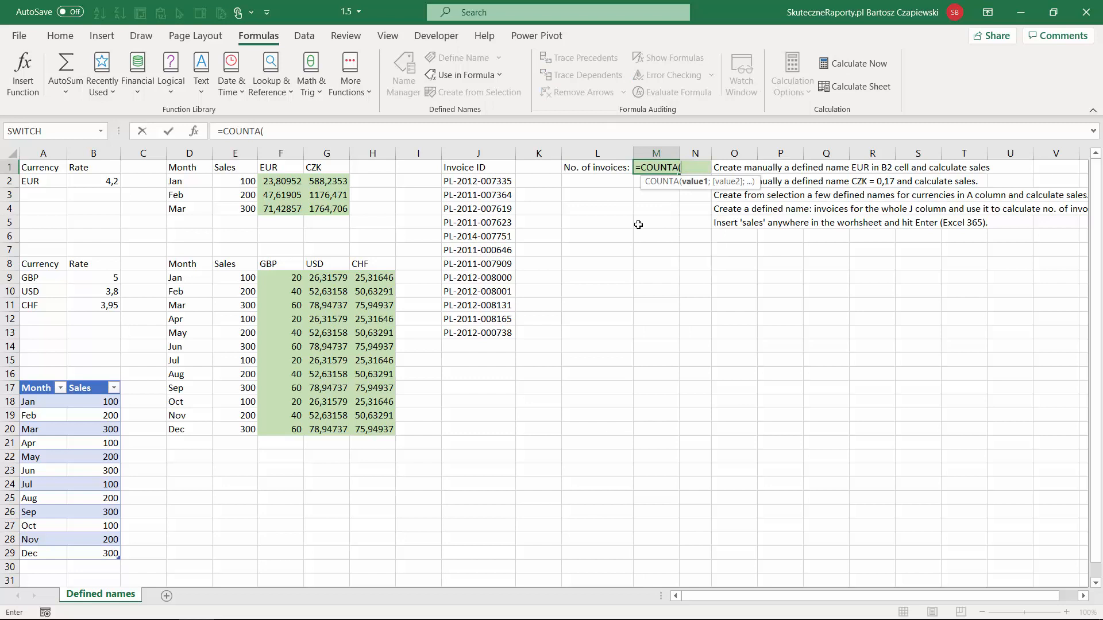
pyautogui.write('invoices')
pyautogui.press('Tab')
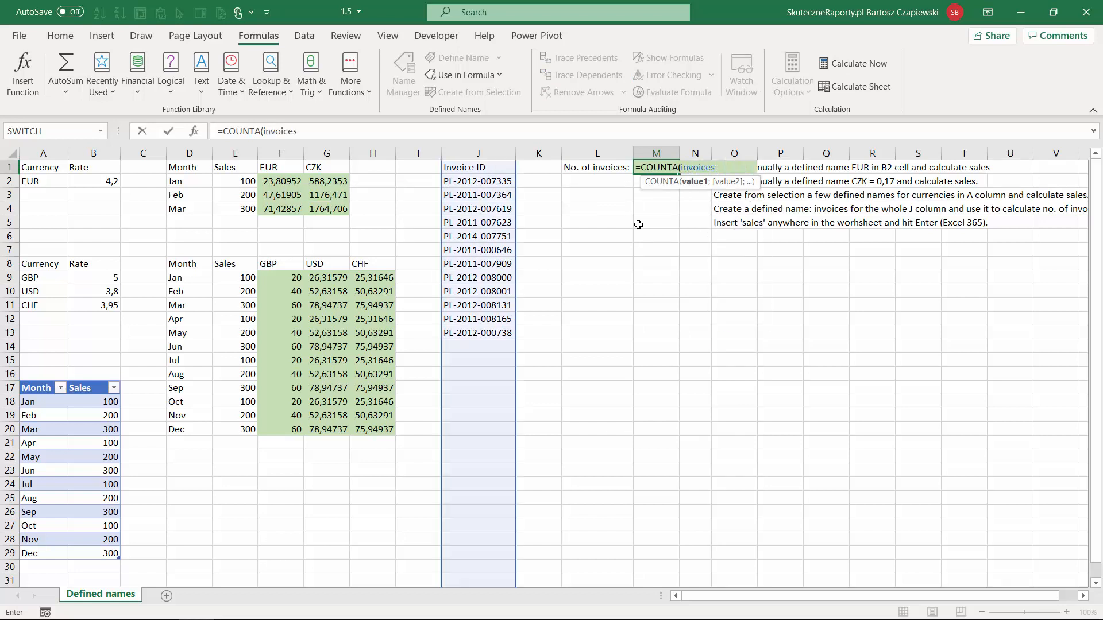
pyautogui.write(')-1')
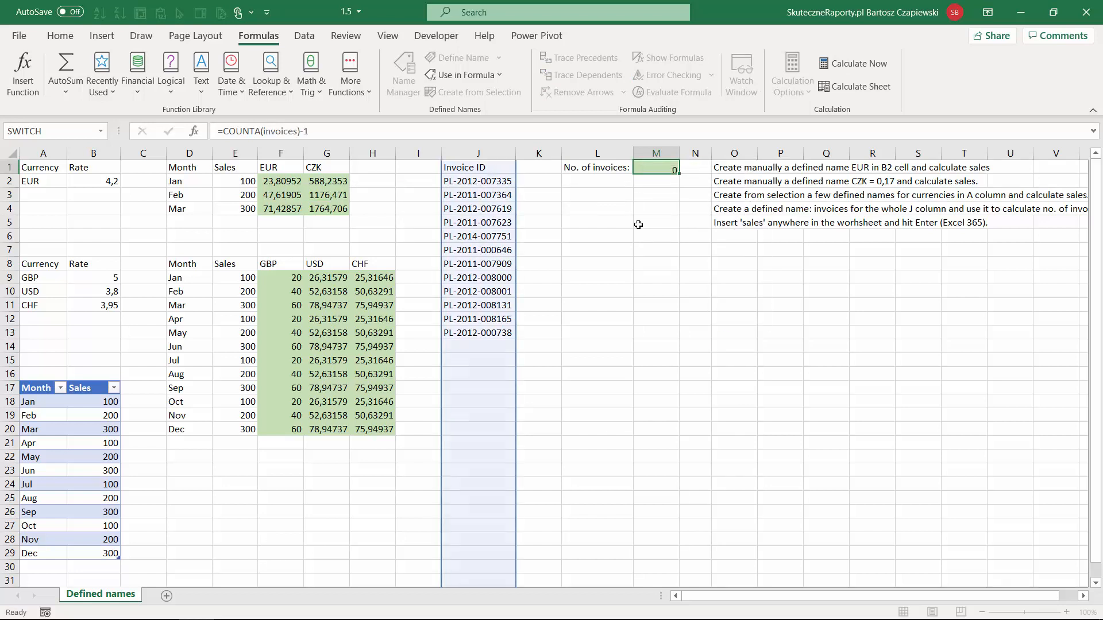
pyautogui.press('Return')
# Step: Output the sales table's data starting at L16 with the formula =sales, and select that formula cell
pyautogui.click(604, 380)
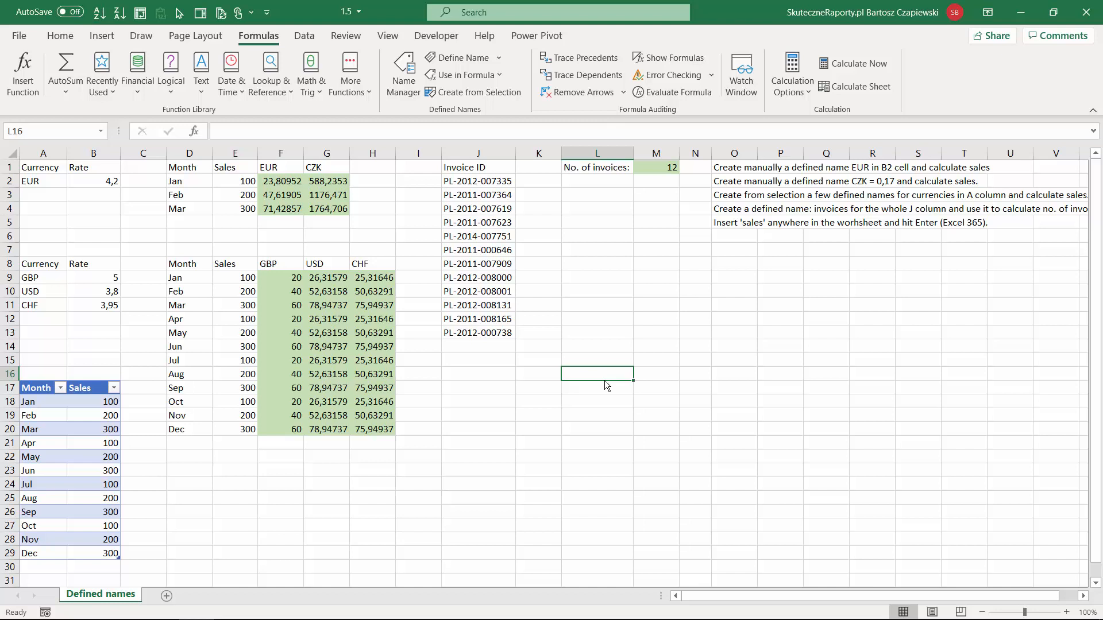
pyautogui.write('=sales')
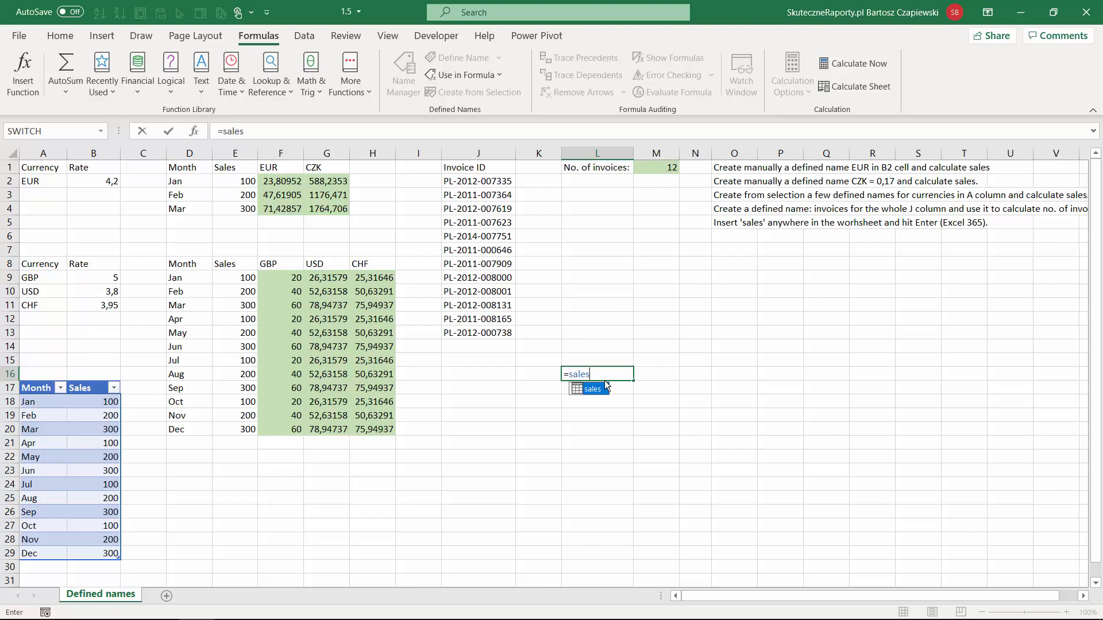
pyautogui.press('Return')
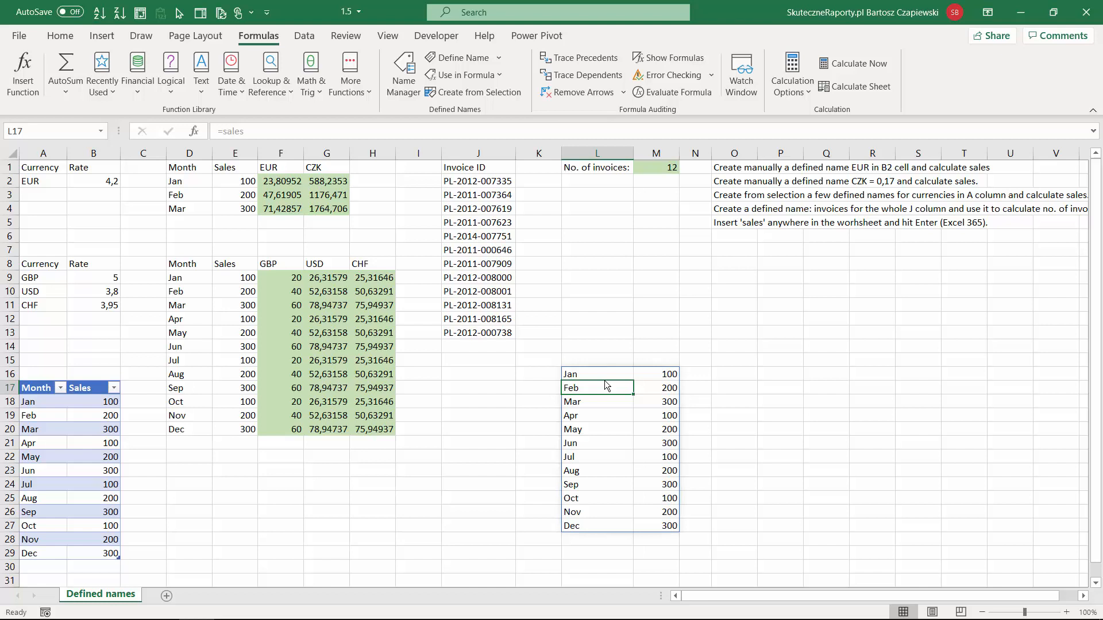
pyautogui.press('Up')
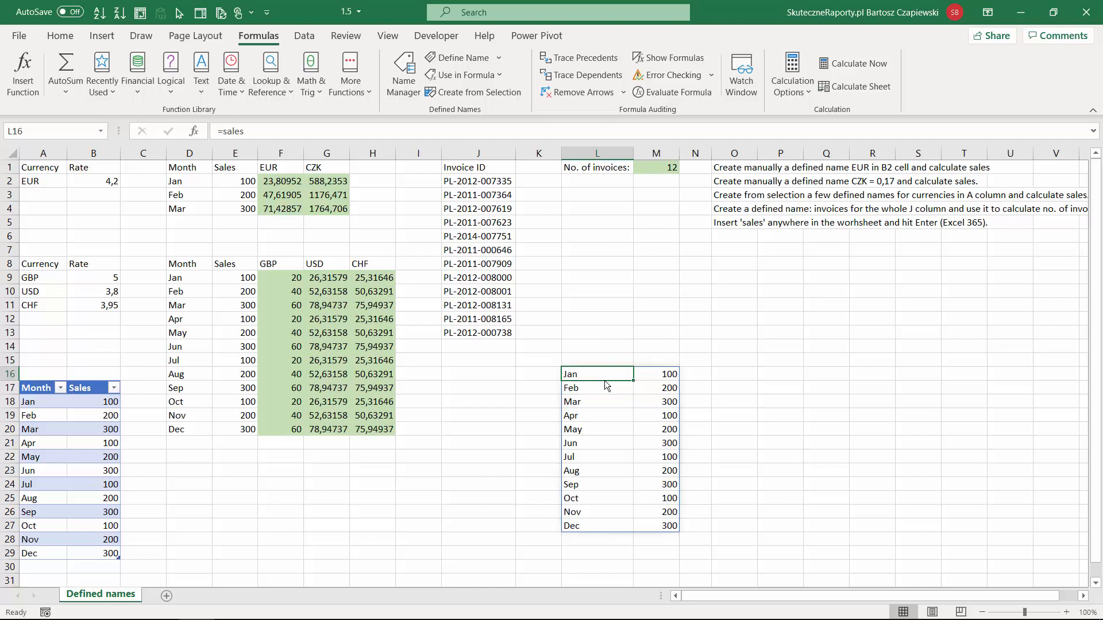